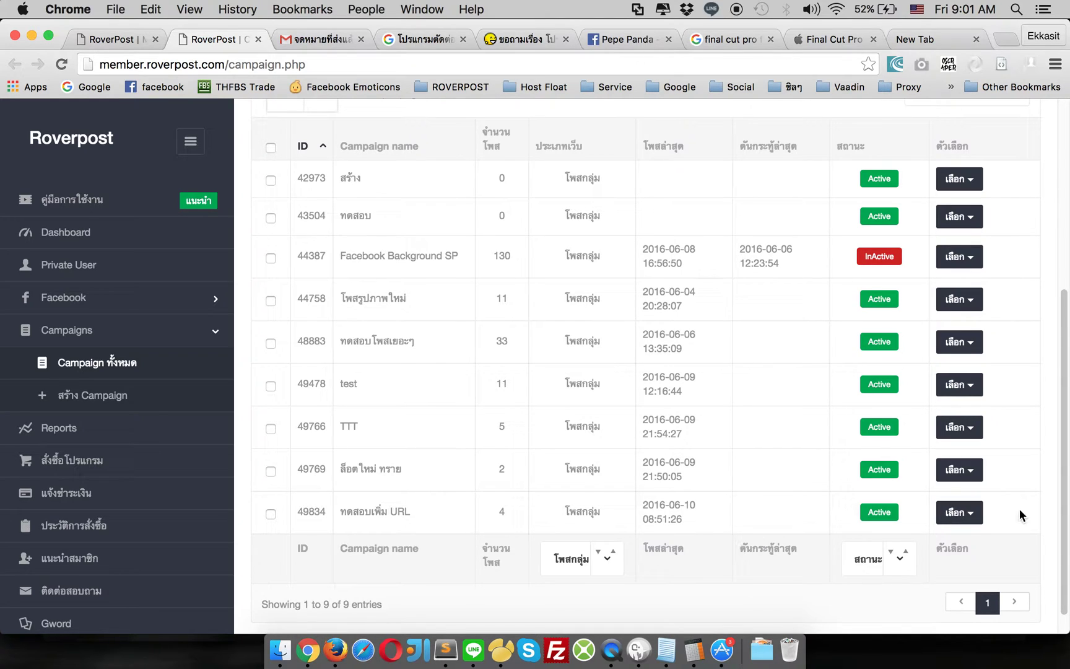
{"action": "left_click", "coordinate": [956, 511]}
{"action": "scroll", "coordinate": [925, 582], "scroll_direction": "down", "scroll_amount": 1}
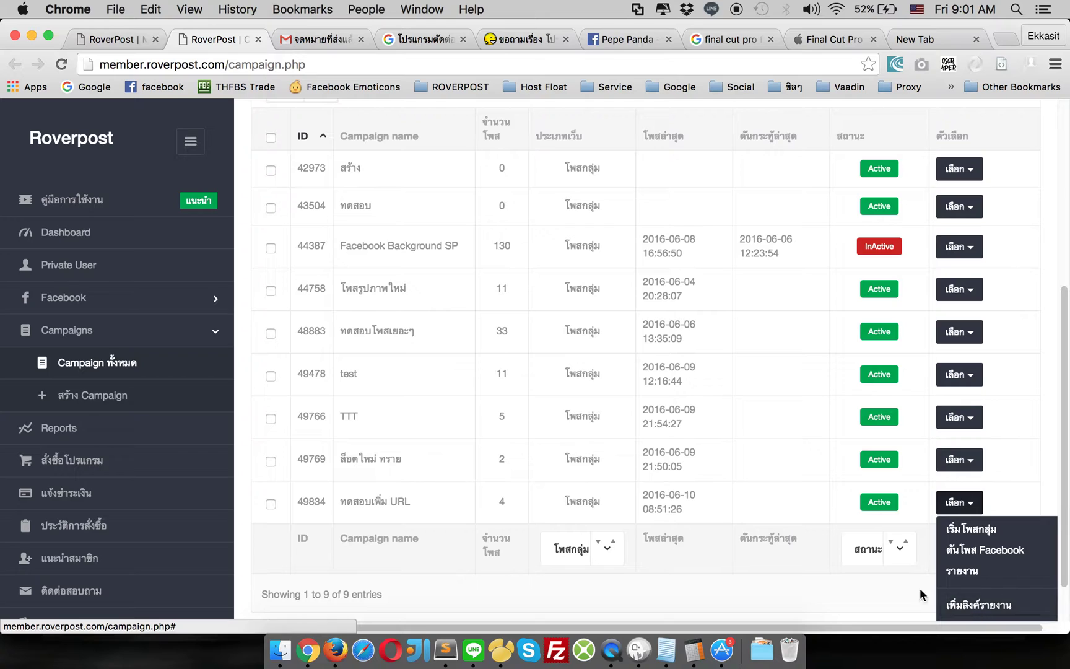
{"action": "left_click", "coordinate": [718, 580]}
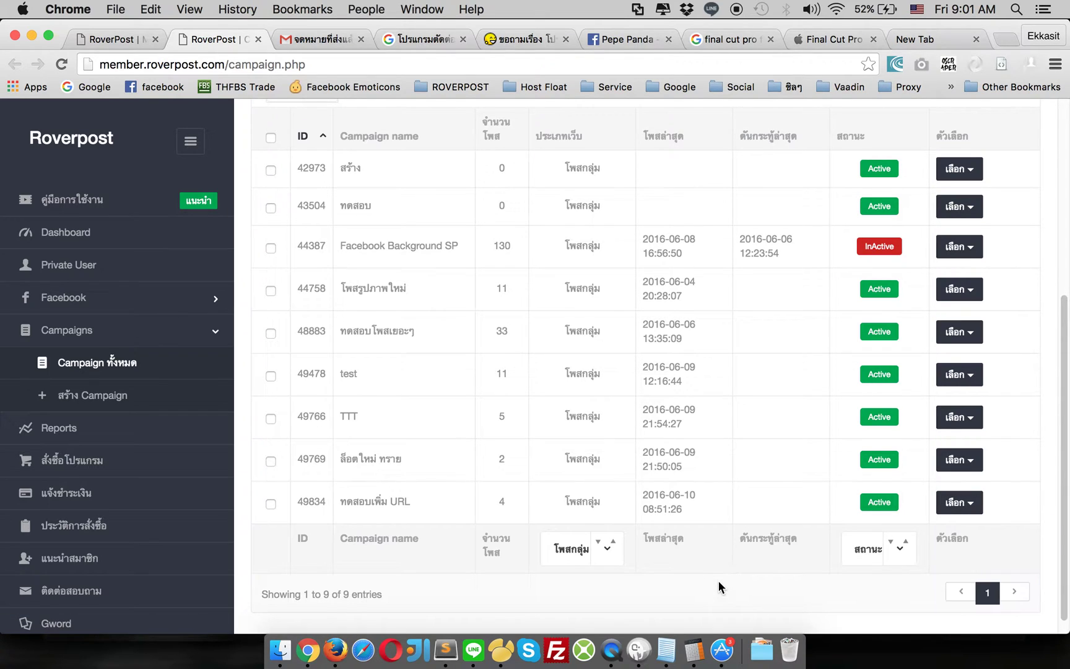
{"action": "scroll", "coordinate": [718, 570], "scroll_direction": "up", "scroll_amount": 1}
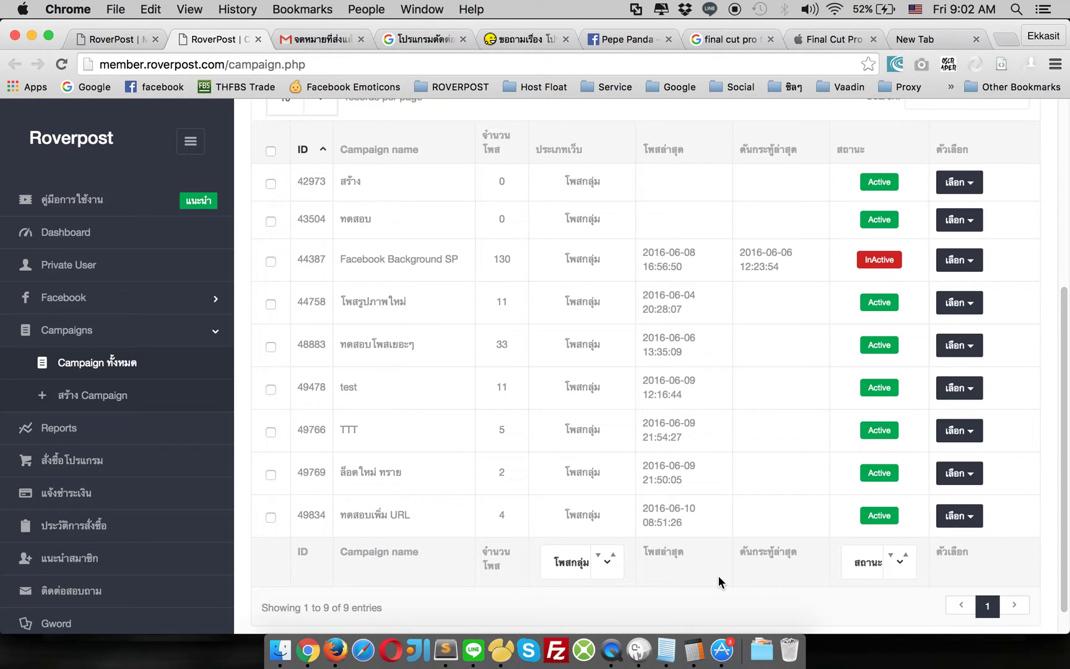
{"action": "left_click", "coordinate": [965, 12]}
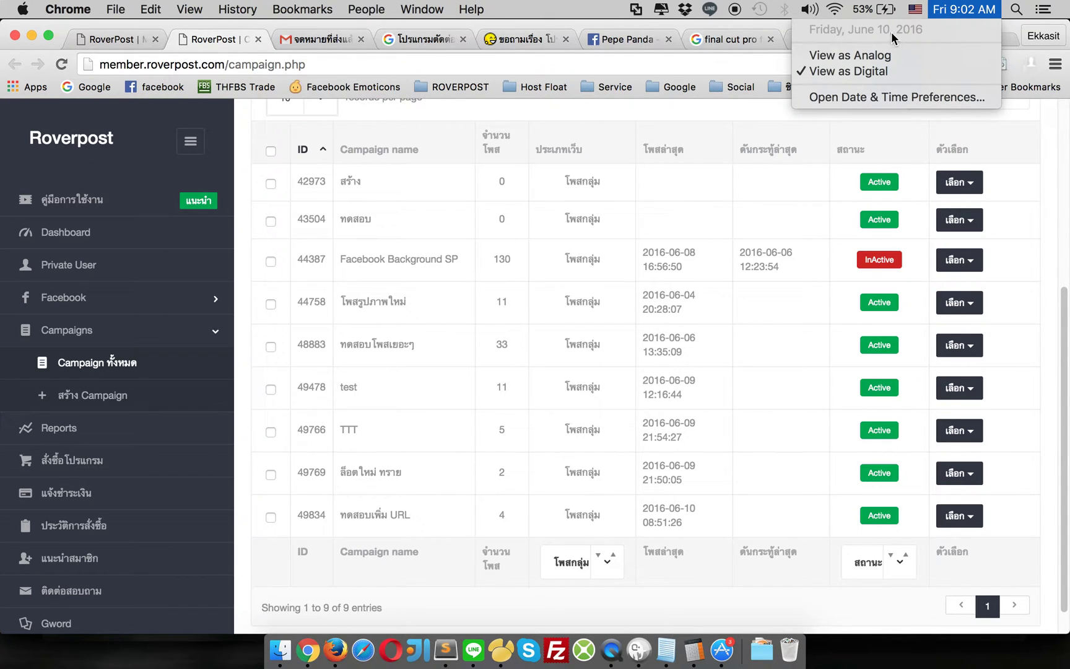
{"action": "left_click", "coordinate": [958, 13]}
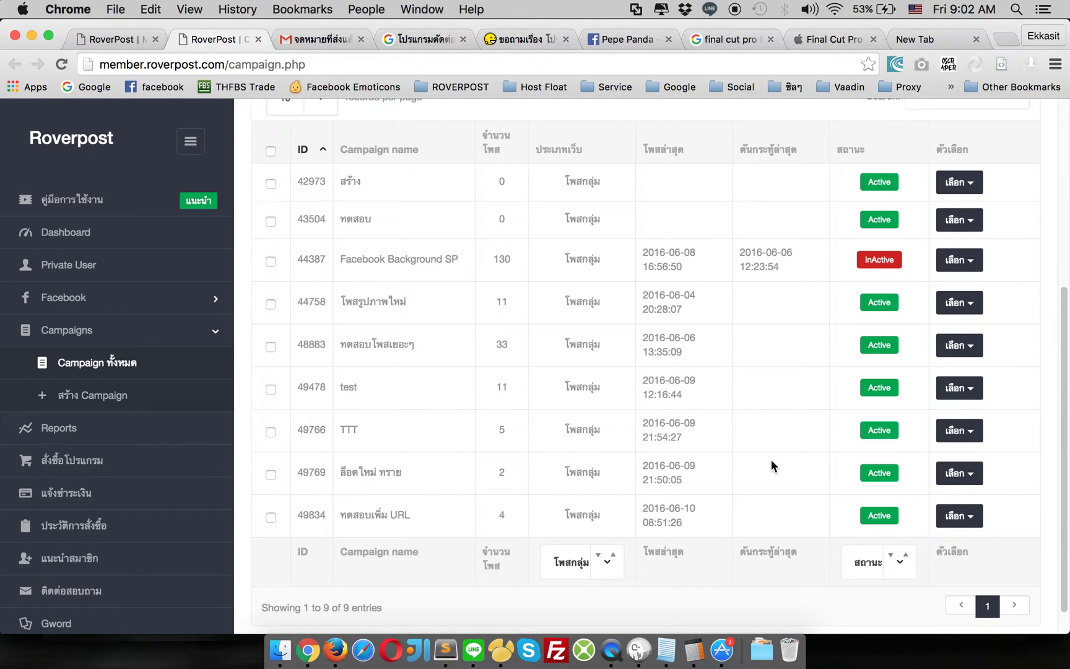
- Open the add report link form (เพิ่มลิงค์รายงาน) for the ทดสอบเพิ่ม URL campaign
{"action": "left_click", "coordinate": [961, 518]}
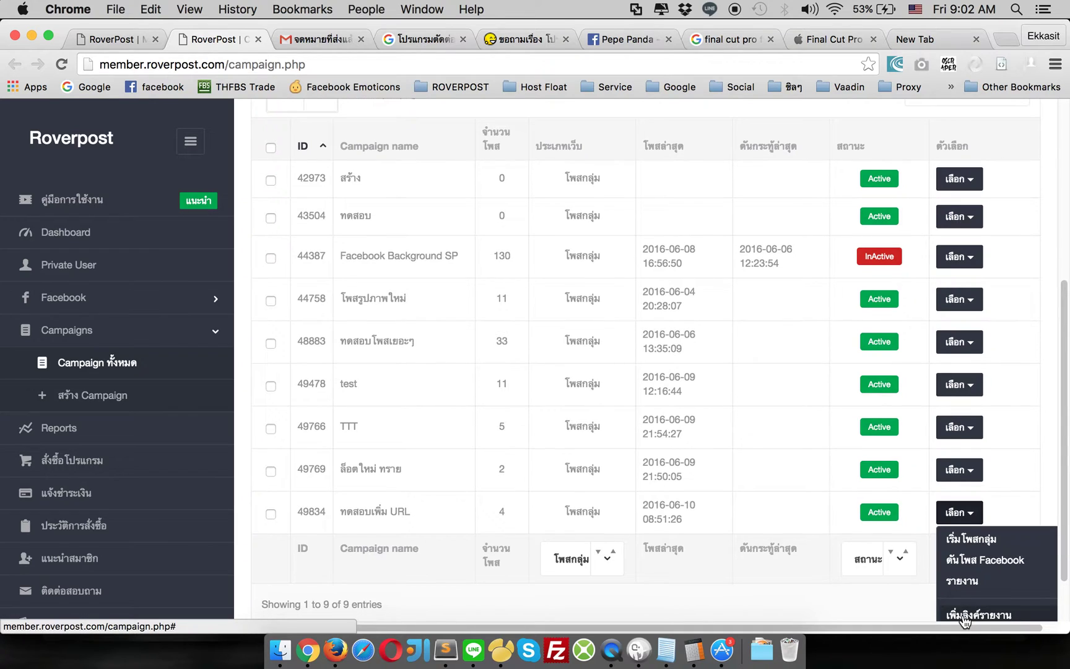
{"action": "scroll", "coordinate": [931, 613], "scroll_direction": "down", "scroll_amount": 1}
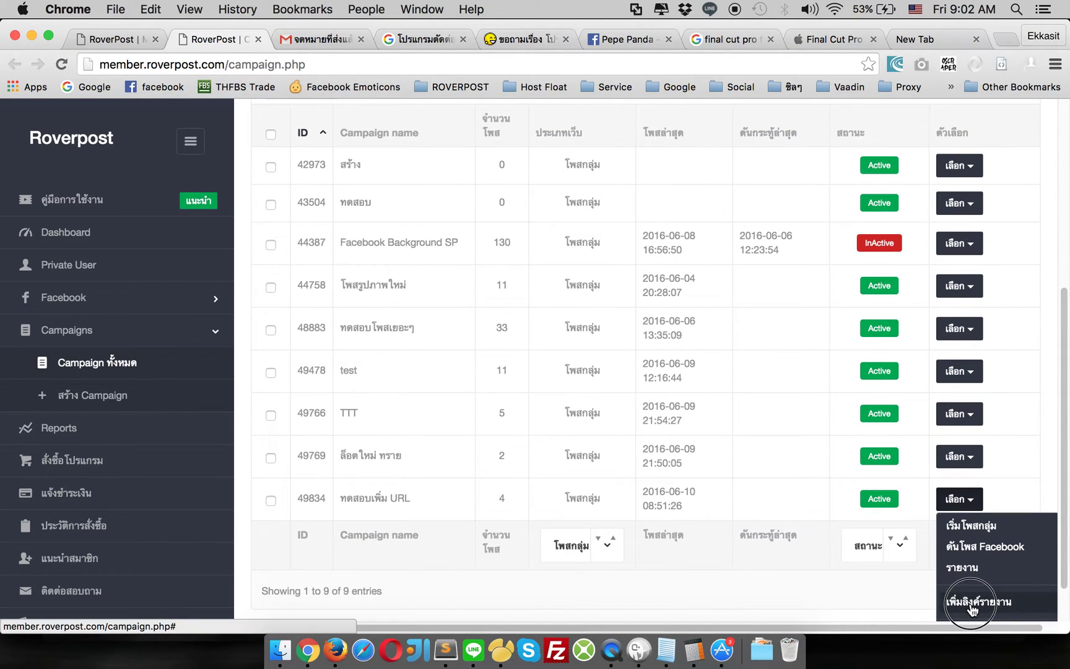
{"action": "left_click", "coordinate": [950, 602]}
- Examine the account name, the example URL format and the URL limit note in the report link form
{"action": "left_click_drag", "start_coordinate": [234, 145], "coordinate": [355, 145]}
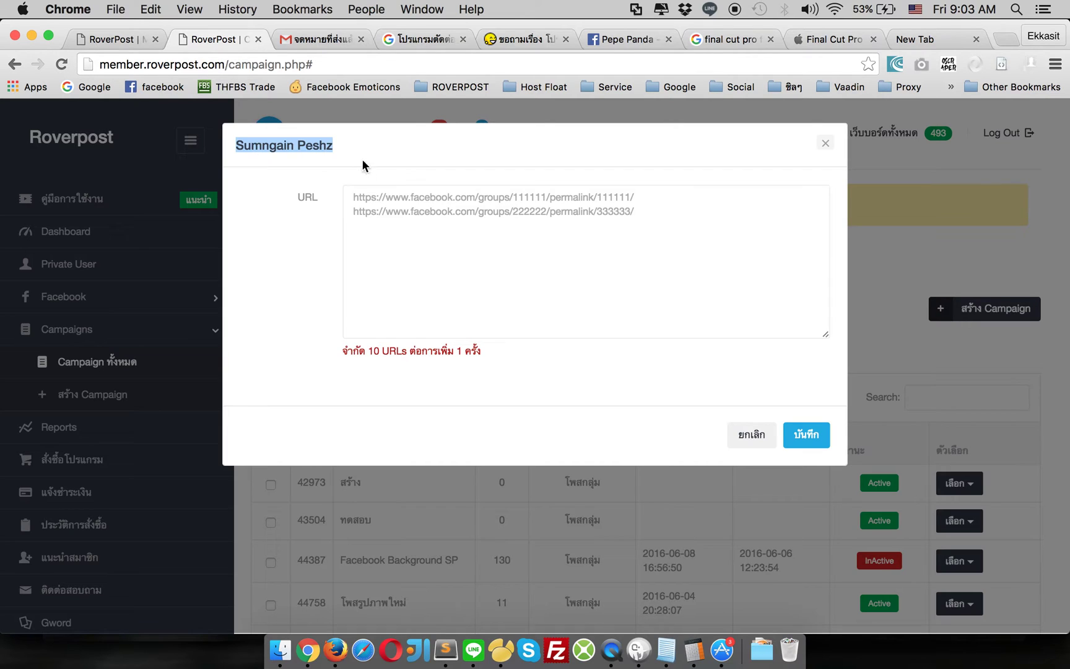
{"action": "left_click", "coordinate": [354, 198]}
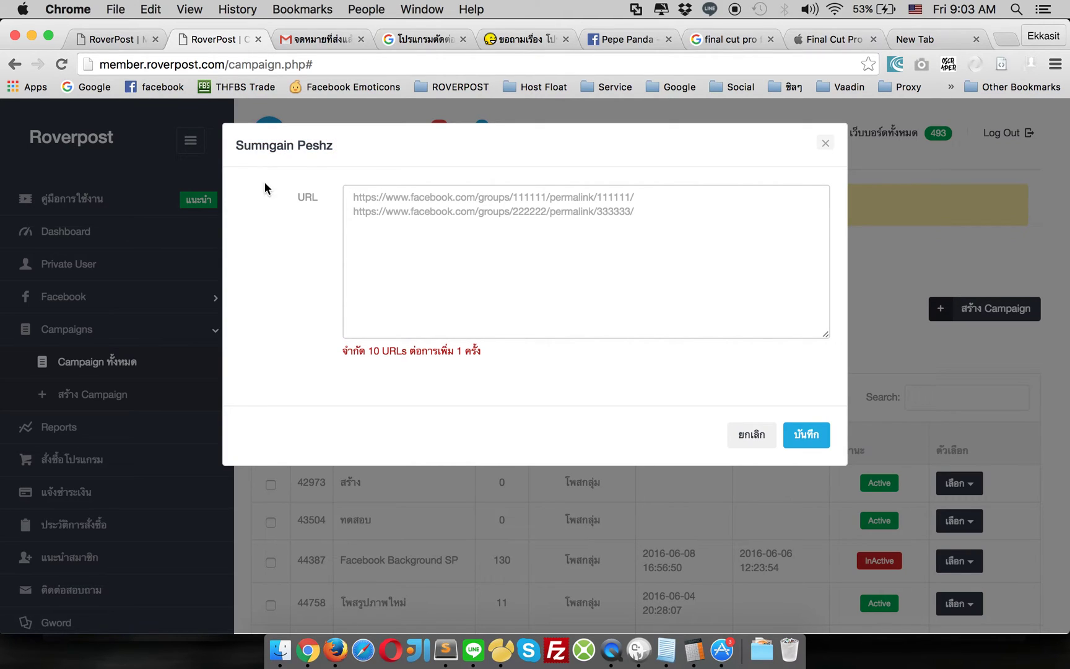
{"action": "left_click_drag", "start_coordinate": [230, 153], "coordinate": [353, 158]}
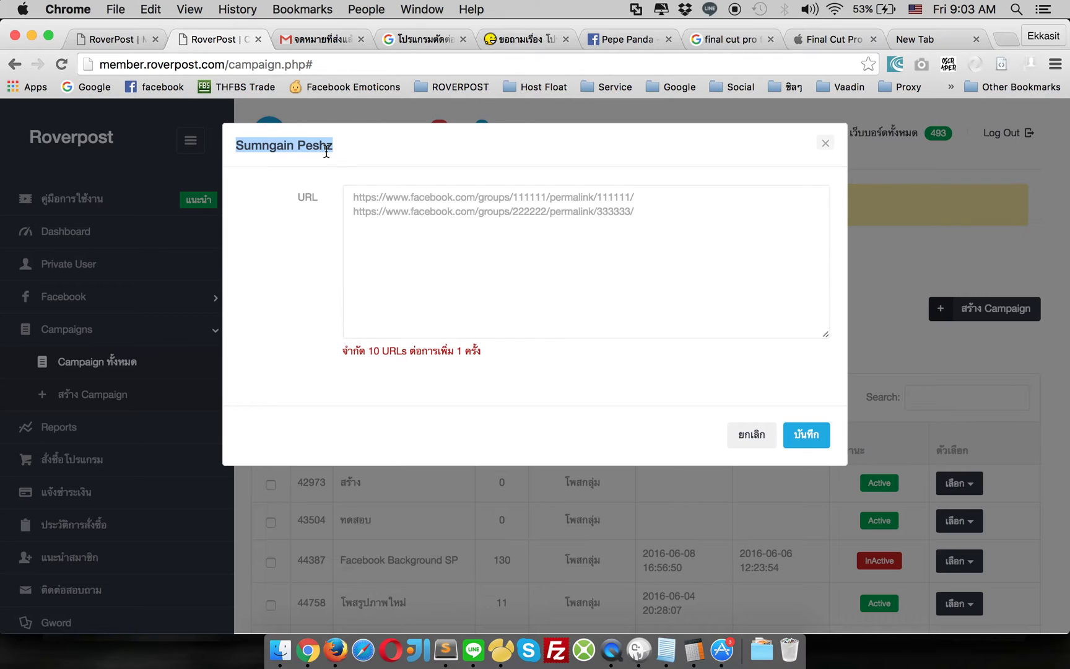
{"action": "left_click_drag", "start_coordinate": [339, 351], "coordinate": [486, 354]}
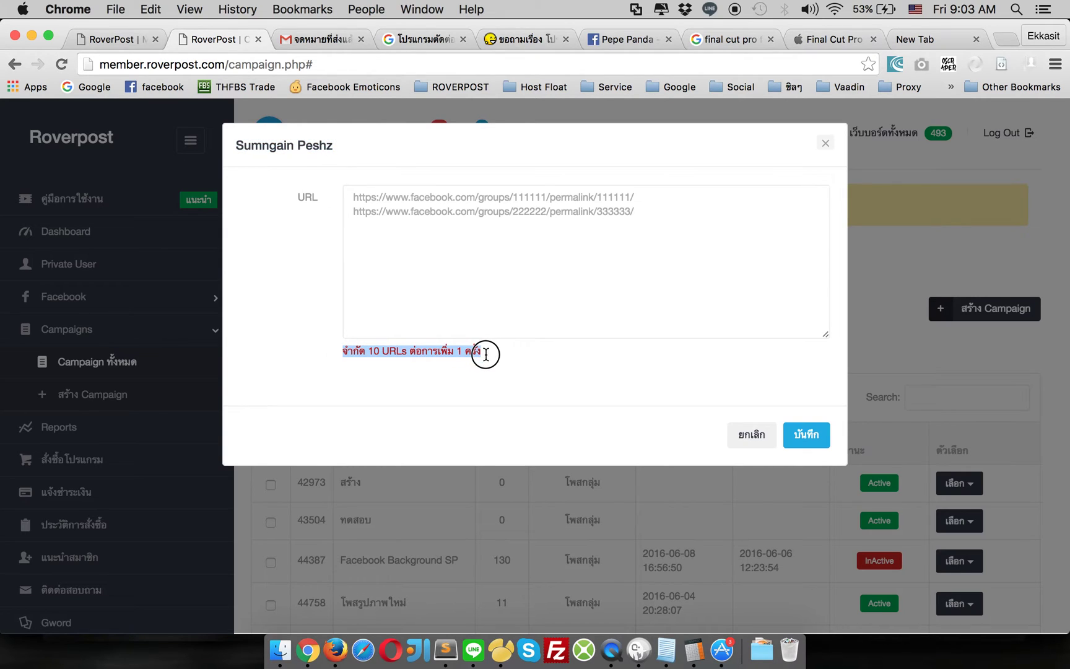
{"action": "left_click", "coordinate": [311, 330]}
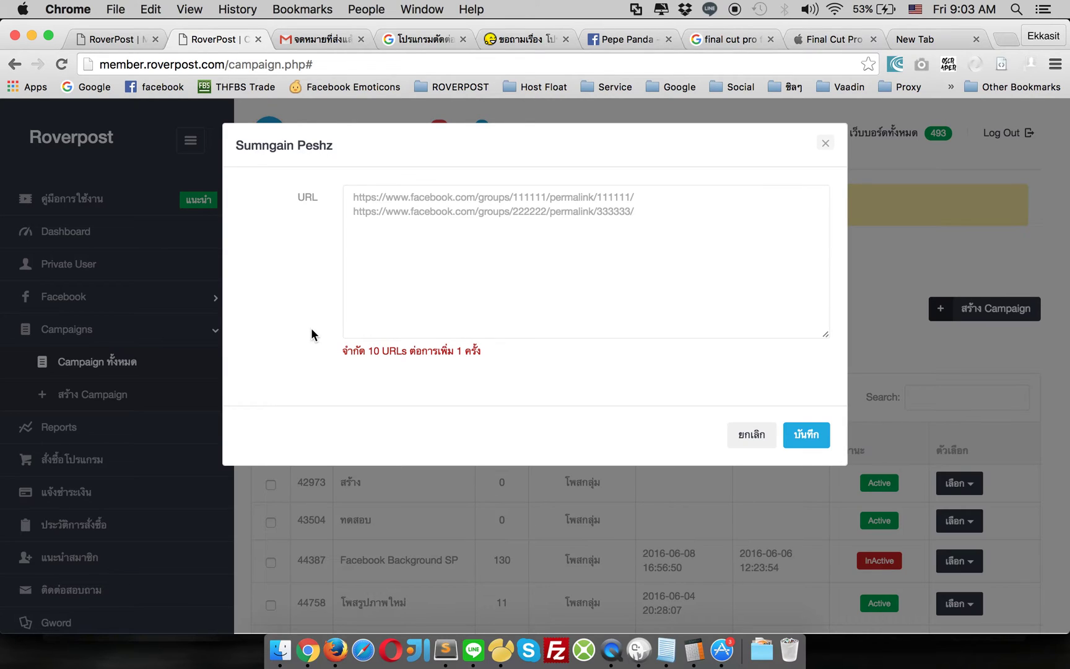
{"action": "left_click", "coordinate": [434, 281]}
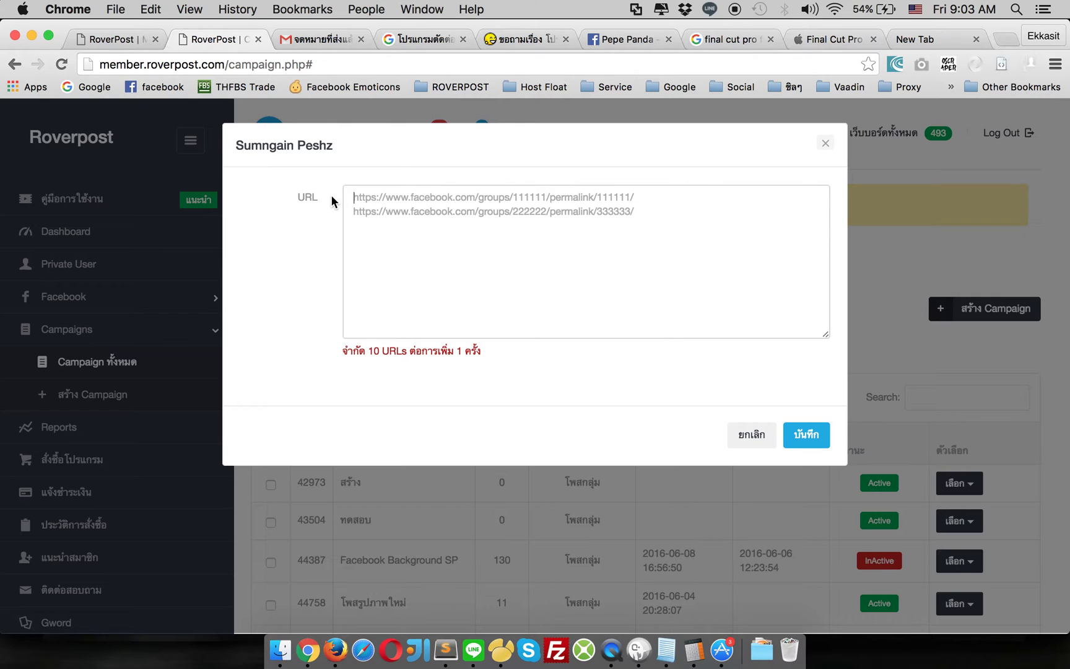
- Open Facebook in the empty browser tab and go to the Teefal group by searching for "Te"
{"action": "left_click", "coordinate": [952, 37]}
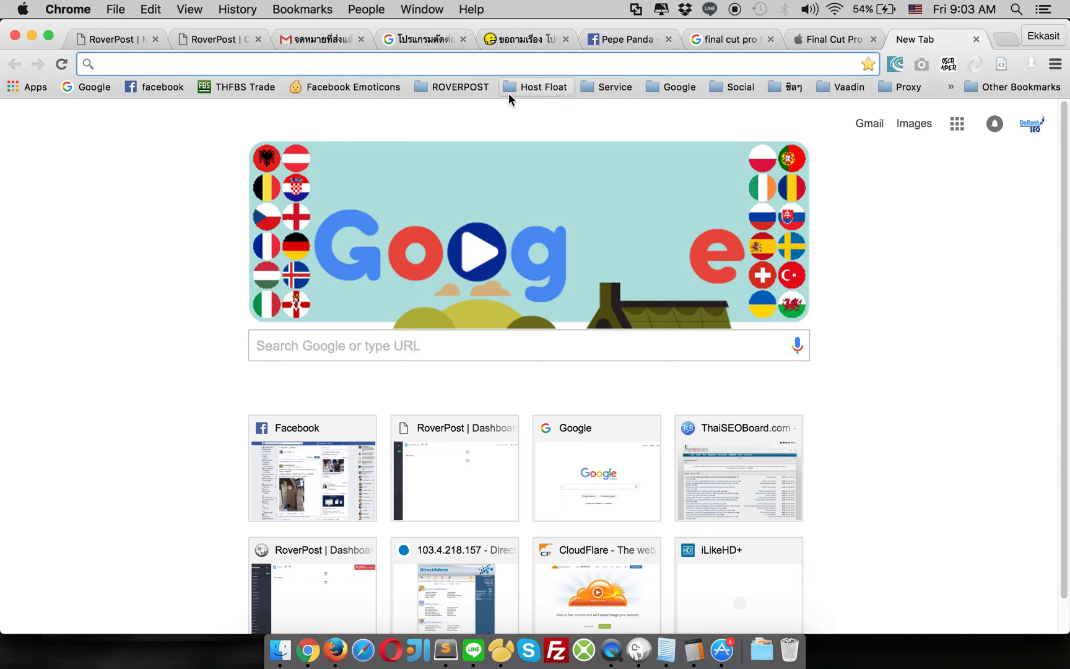
{"action": "left_click", "coordinate": [469, 92]}
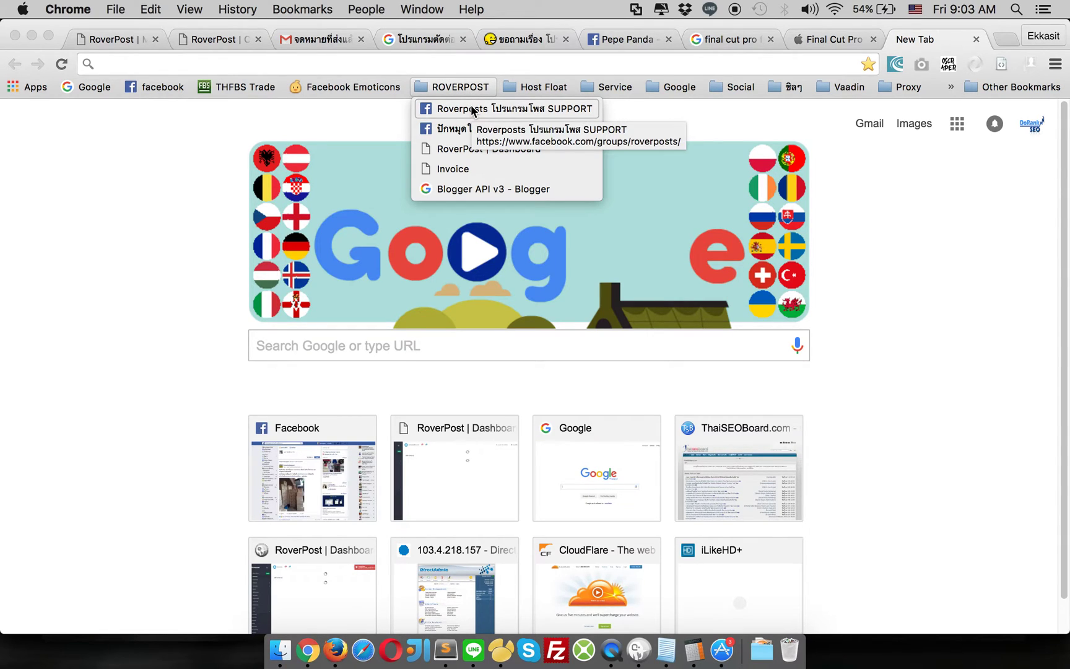
{"action": "left_click", "coordinate": [151, 87]}
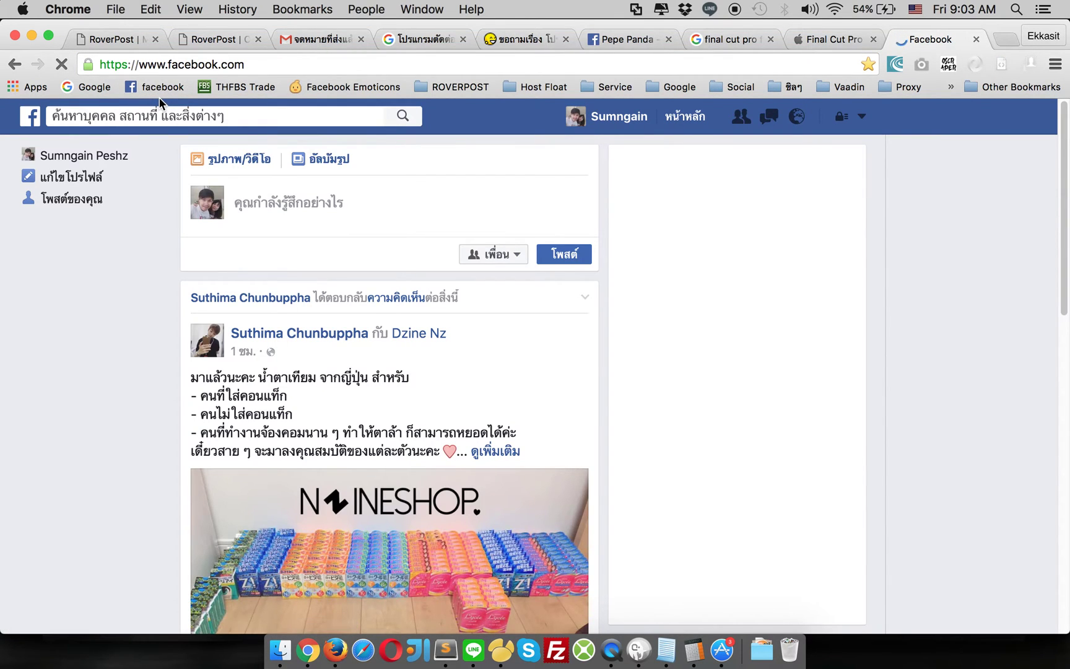
{"action": "left_click", "coordinate": [158, 111]}
{"action": "type", "text": "T"}
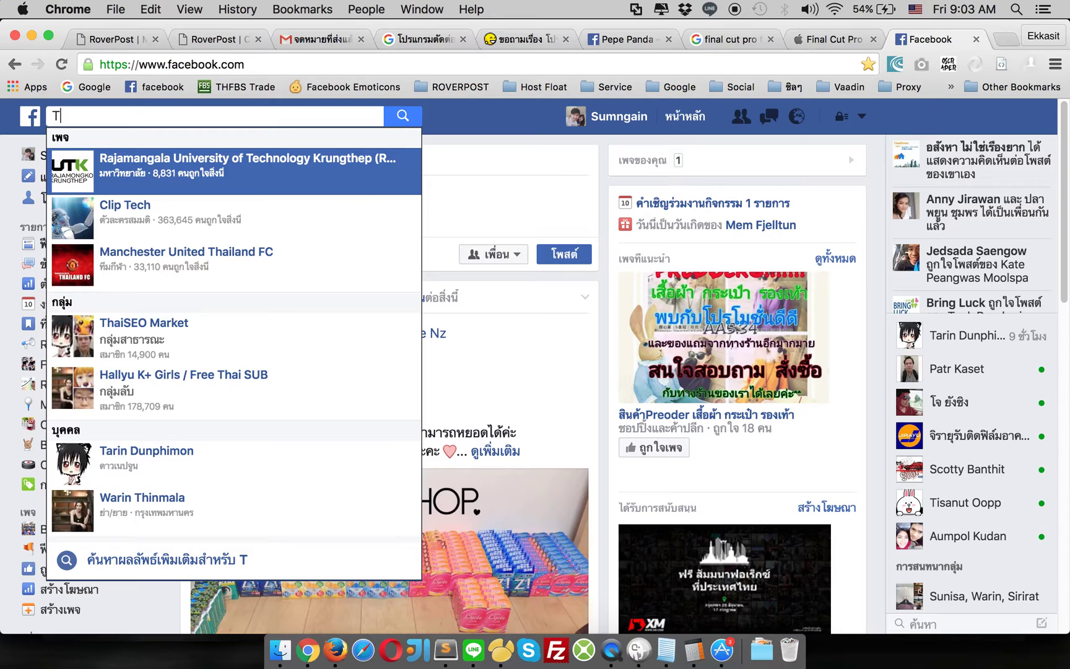
{"action": "type", "text": "e"}
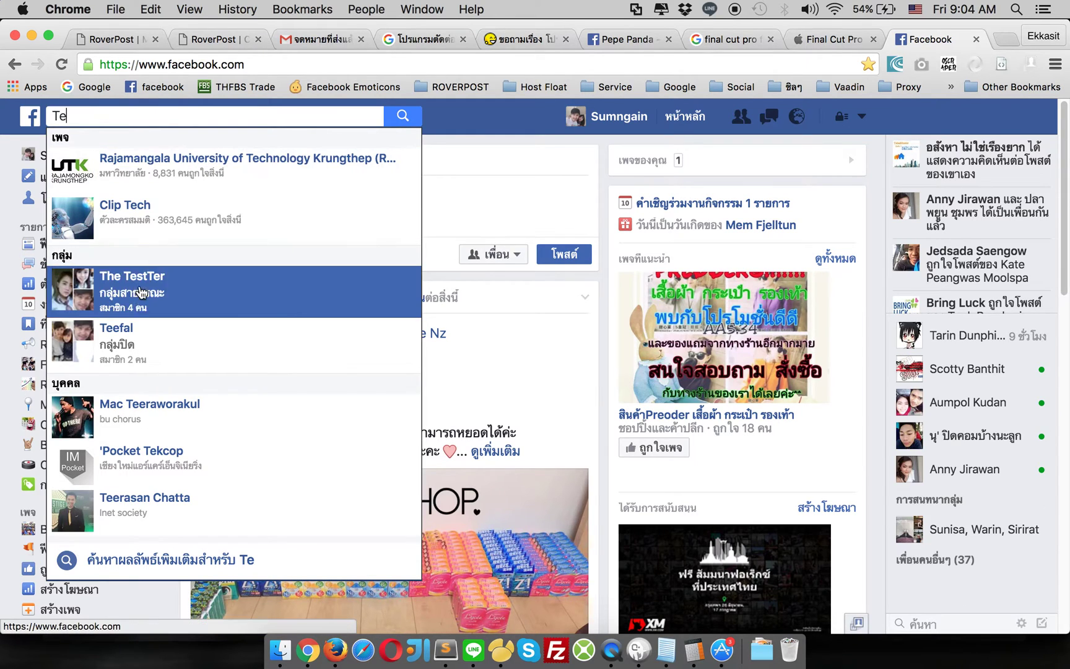
{"action": "left_click", "coordinate": [136, 345]}
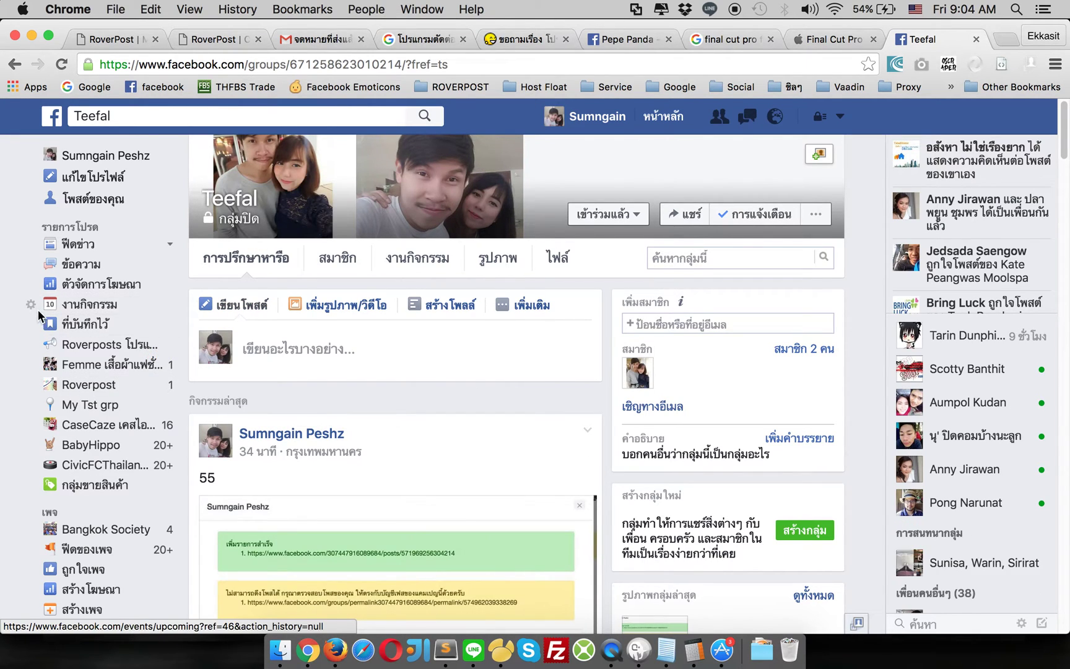
- Open the permalink page of the latest post in the Teefal group
{"action": "scroll", "coordinate": [36, 320], "scroll_direction": "down", "scroll_amount": 1}
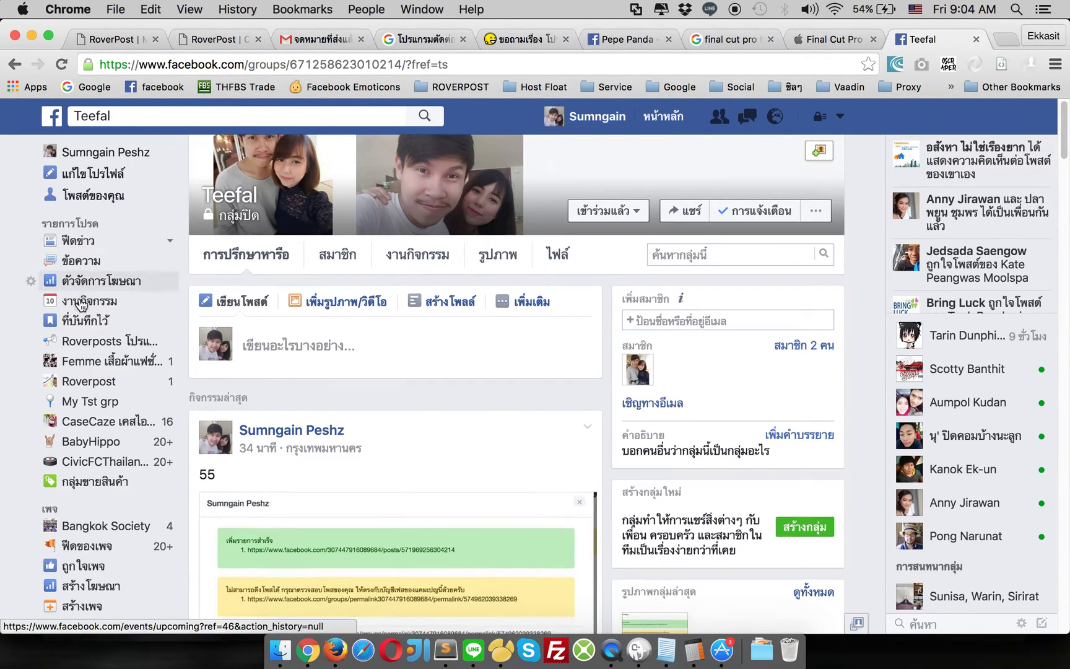
{"action": "scroll", "coordinate": [80, 303], "scroll_direction": "down", "scroll_amount": 3}
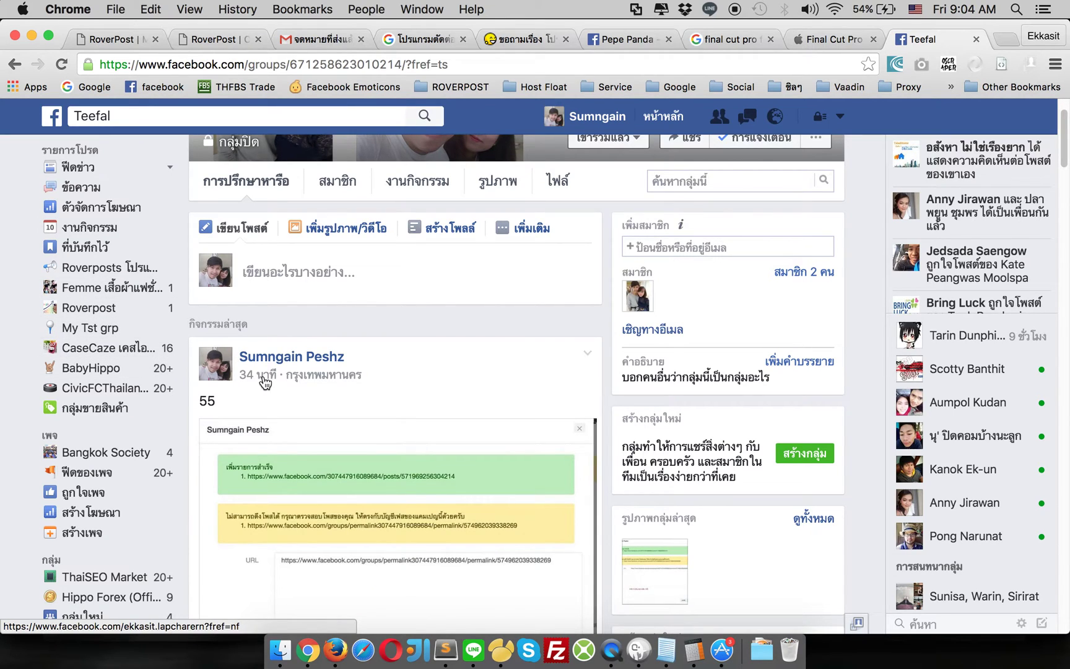
{"action": "mouse_move", "coordinate": [271, 380]}
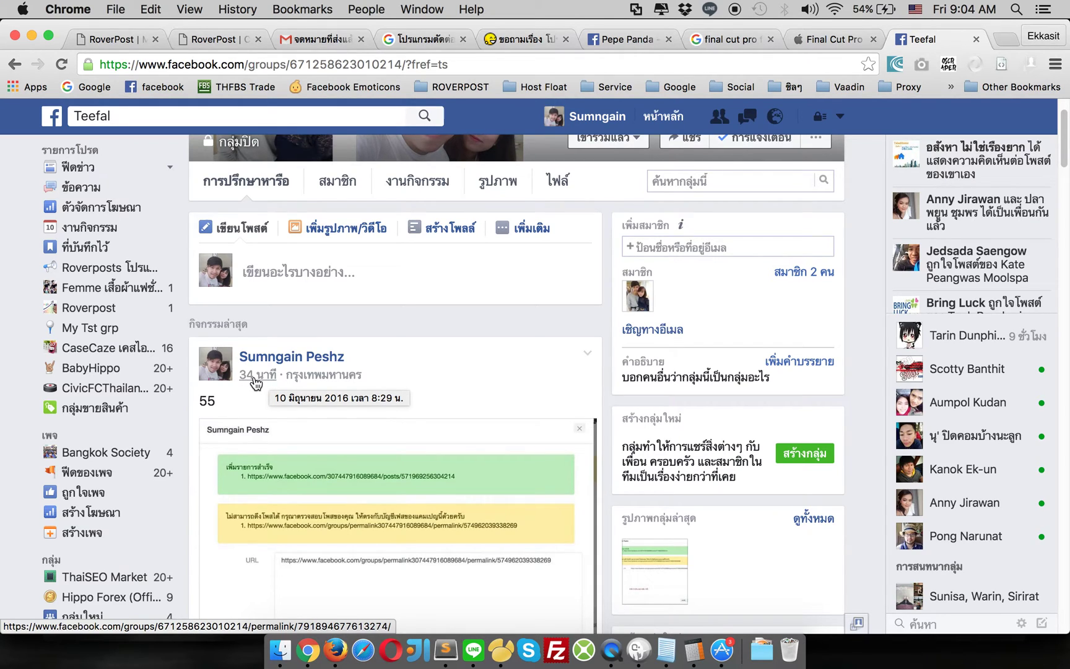
{"action": "left_click", "coordinate": [255, 384]}
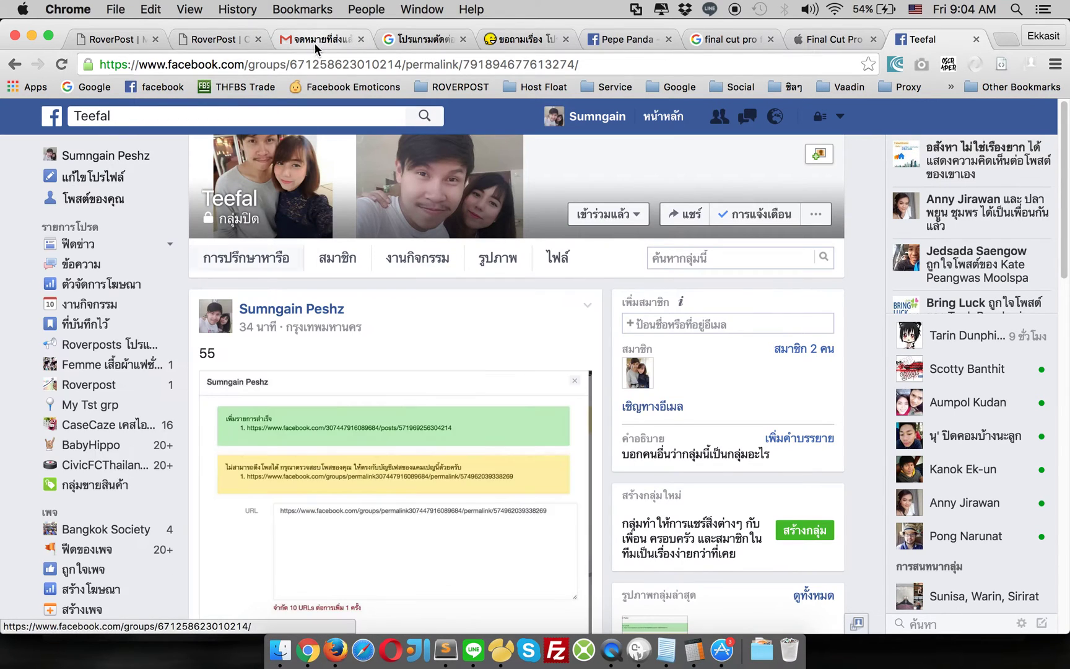
- Examine the group ID, permalink and post ID parts of the post's URL against the example format in the Roverpost form
{"action": "double_click", "coordinate": [318, 64]}
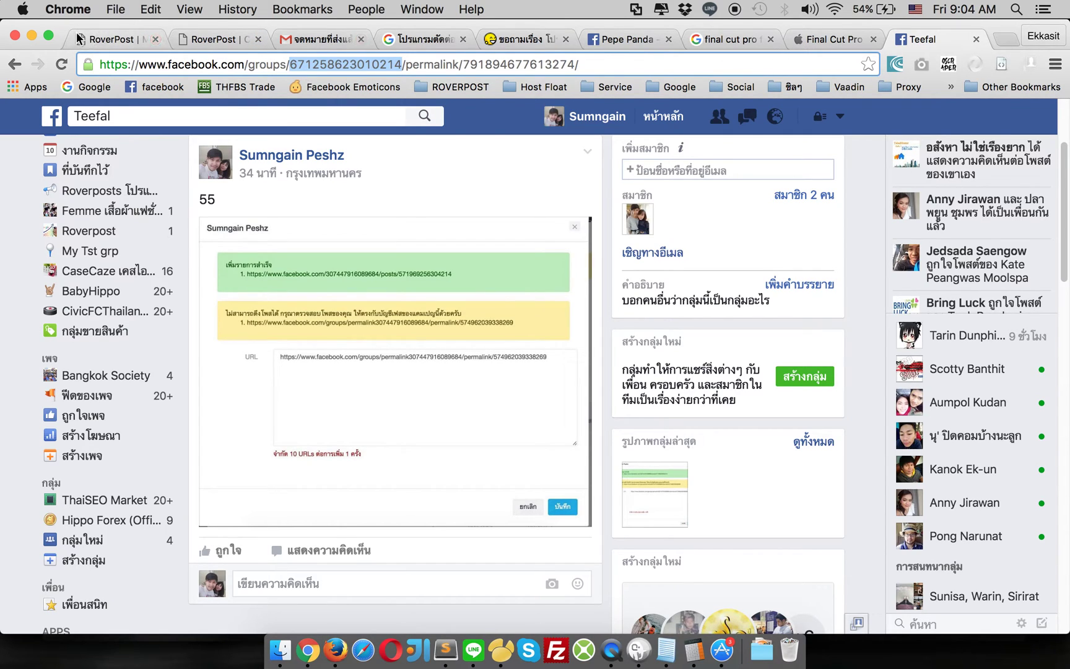
{"action": "left_click", "coordinate": [102, 39]}
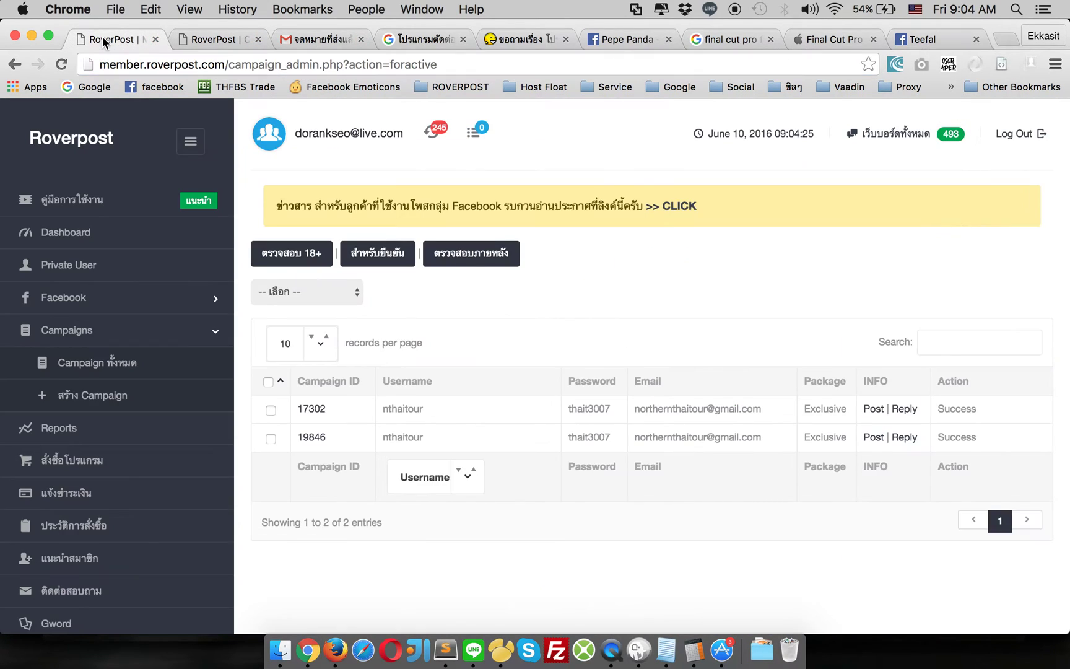
{"action": "left_click", "coordinate": [215, 39]}
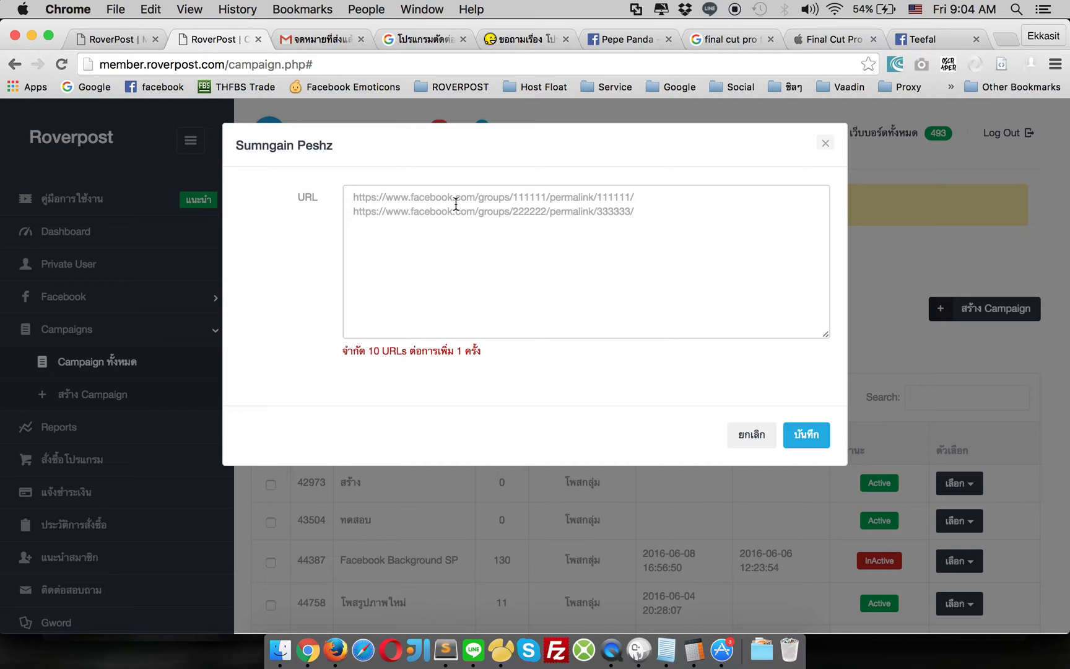
{"action": "left_click", "coordinate": [956, 39]}
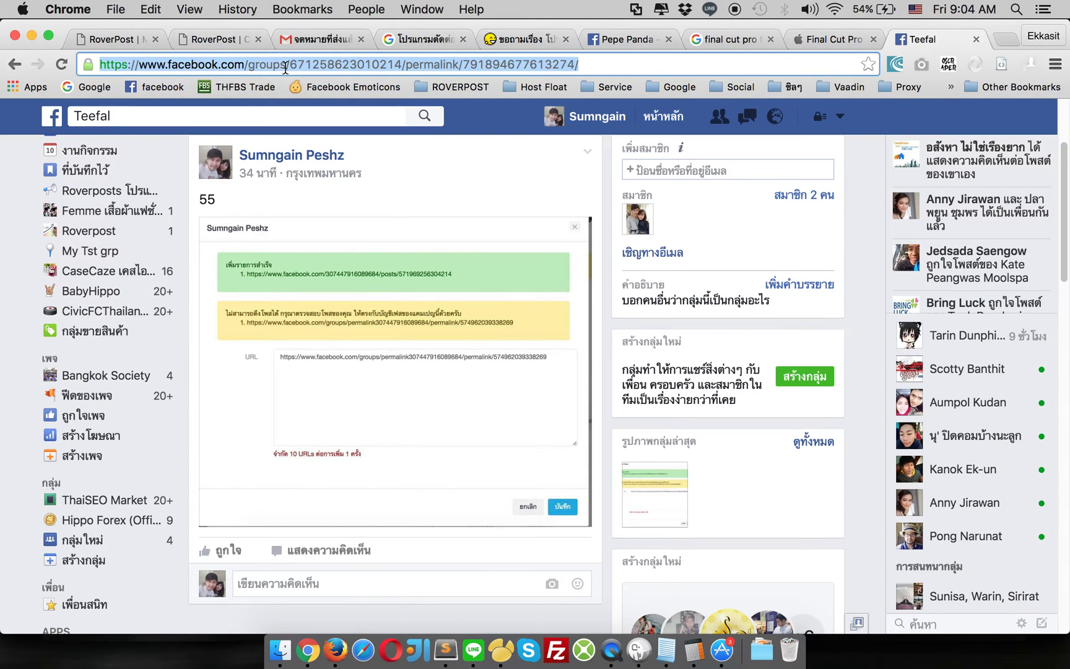
{"action": "double_click", "coordinate": [307, 66]}
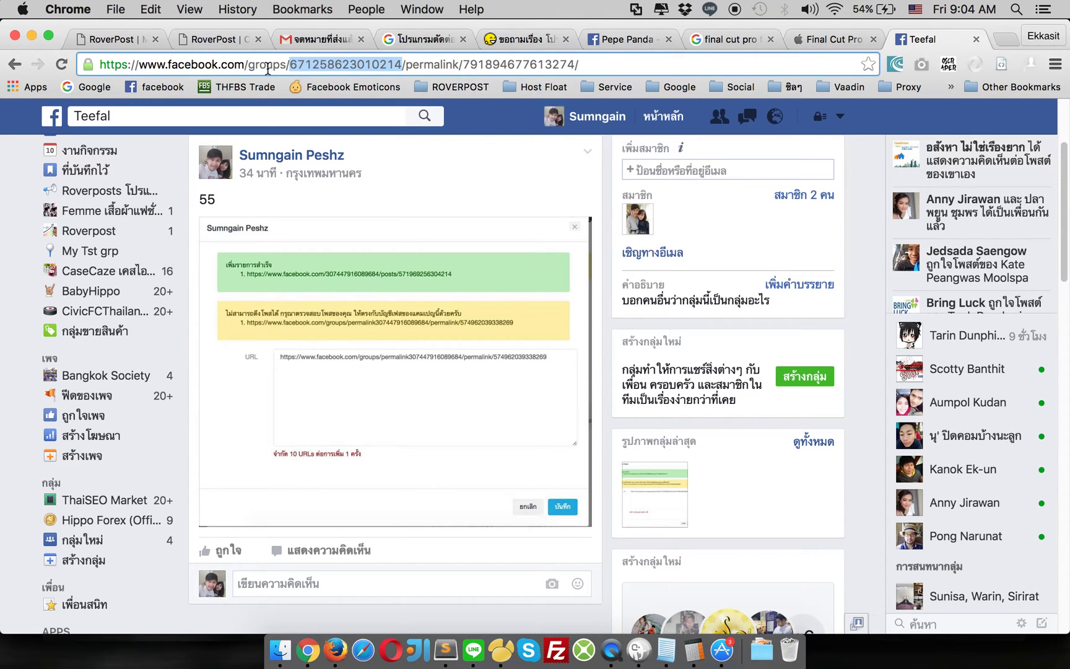
{"action": "left_click", "coordinate": [298, 67]}
{"action": "double_click", "coordinate": [426, 63]}
{"action": "double_click", "coordinate": [476, 64]}
{"action": "left_click", "coordinate": [479, 64]}
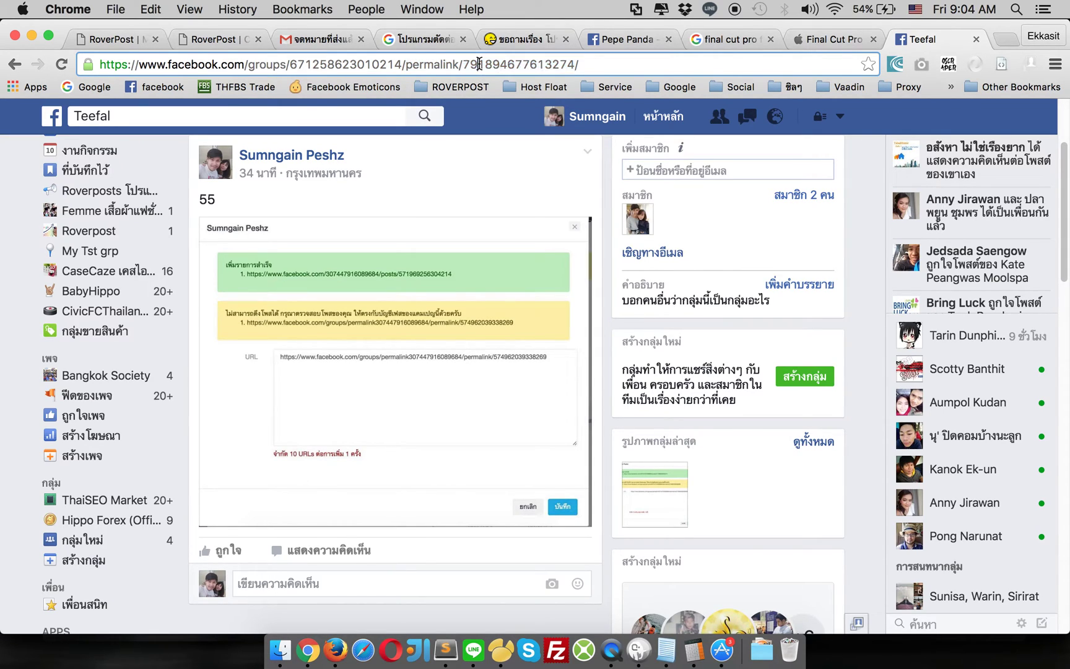
- Copy the post's full URL and return to the Roverpost report link form, dismissing the Facebook notification
{"action": "right_click", "coordinate": [478, 63]}
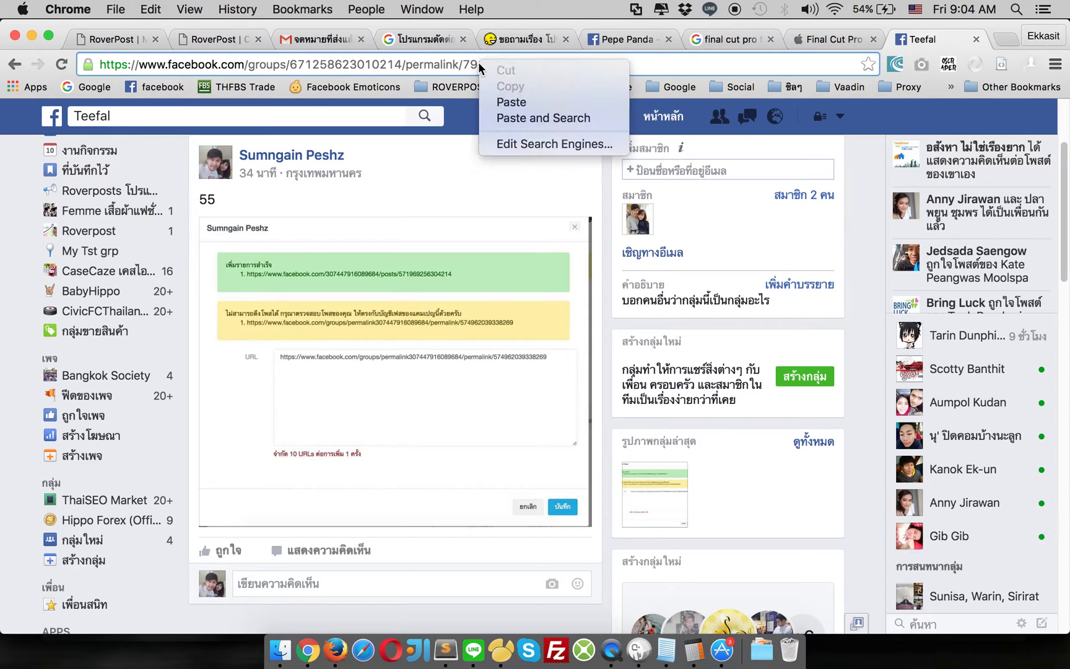
{"action": "left_click", "coordinate": [476, 66]}
{"action": "left_click", "coordinate": [477, 65]}
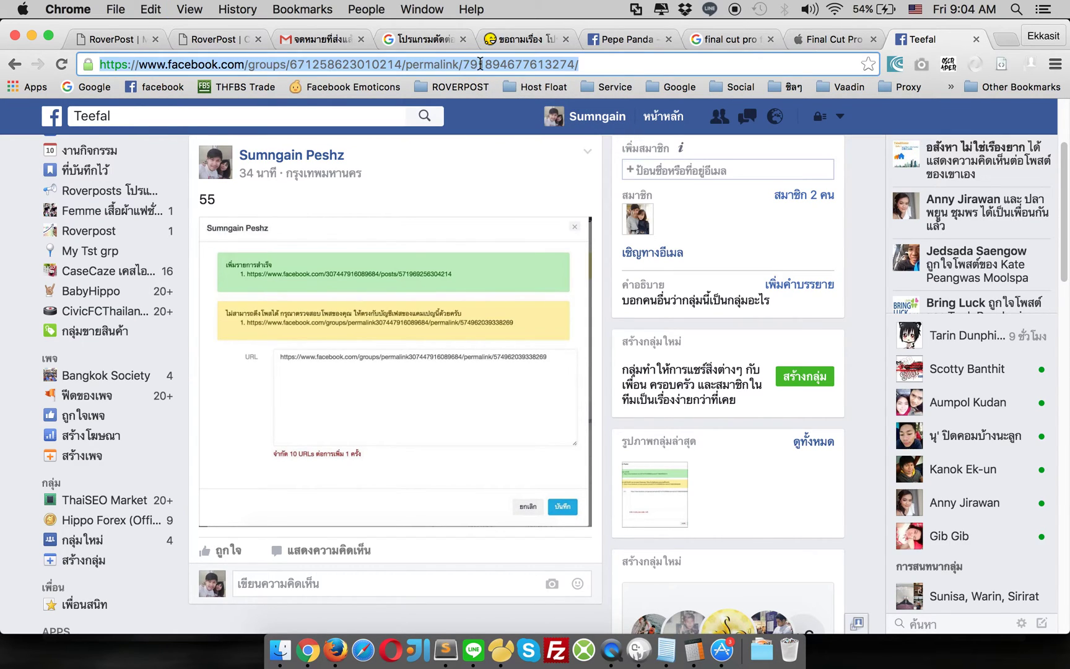
{"action": "right_click", "coordinate": [480, 63]}
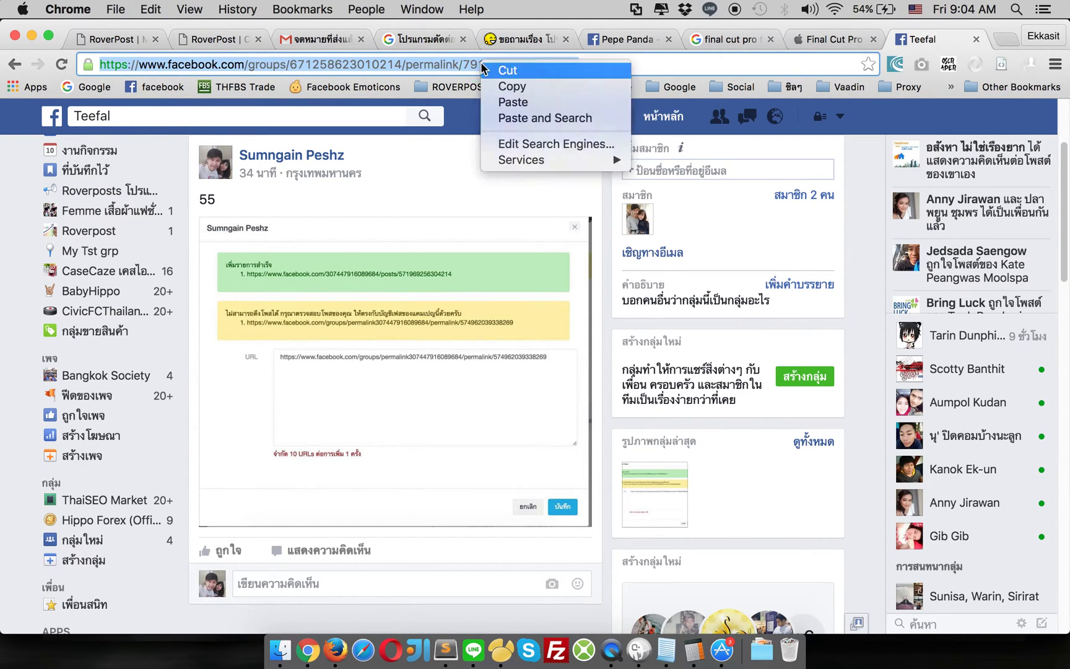
{"action": "left_click", "coordinate": [498, 86]}
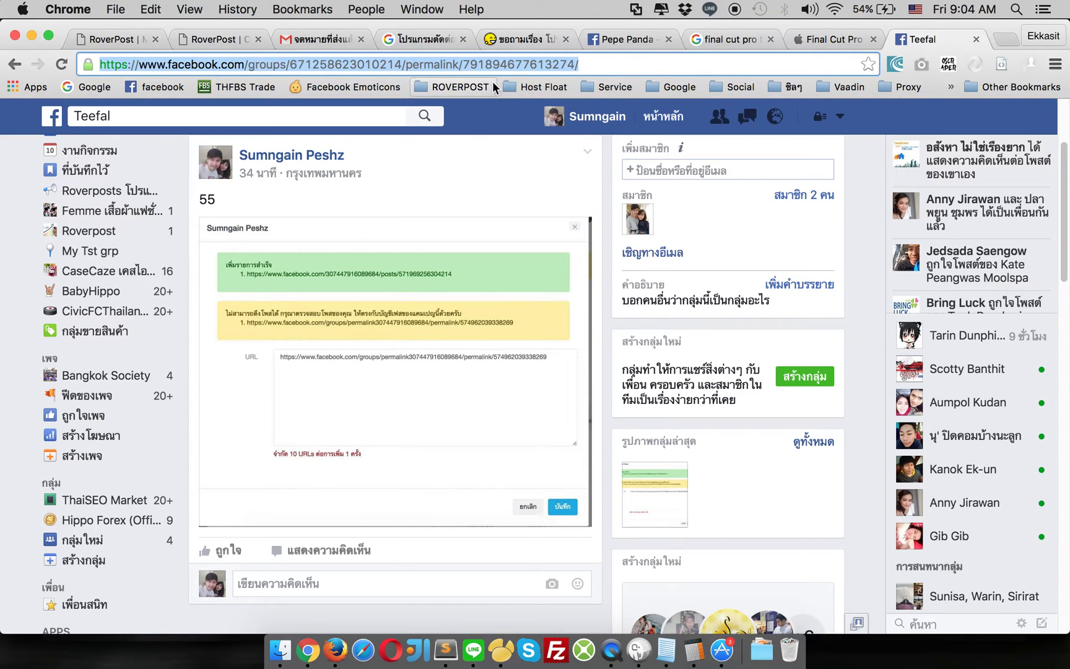
{"action": "left_click", "coordinate": [215, 41]}
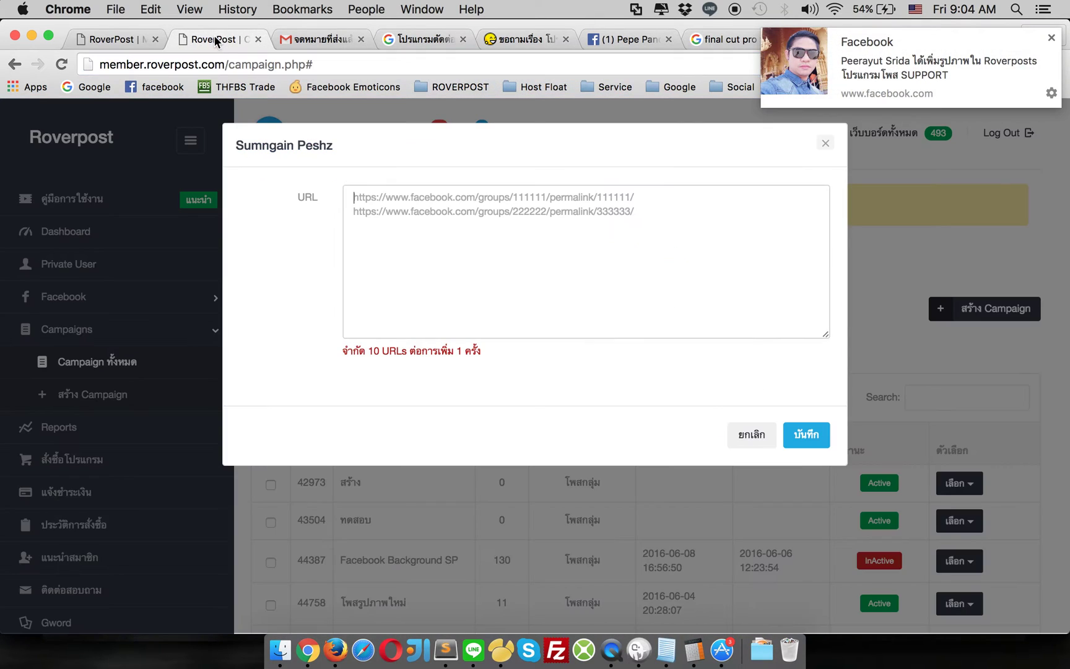
{"action": "left_click", "coordinate": [1050, 38]}
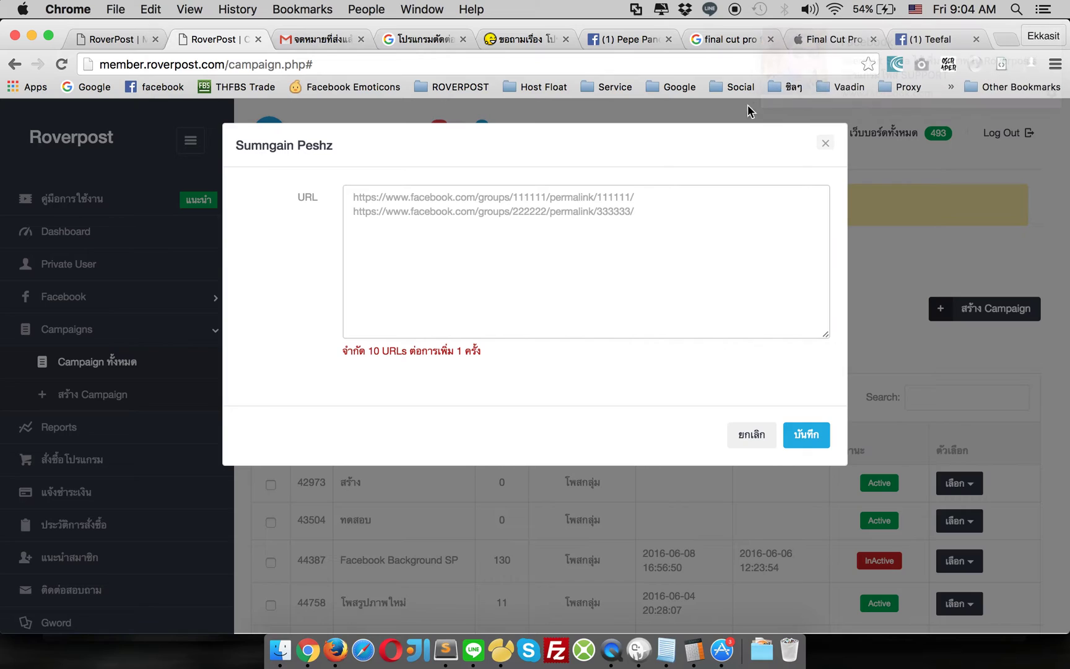
- Paste the copied Teefal post URL into the URL field of the report link form
{"action": "right_click", "coordinate": [509, 196]}
{"action": "left_click", "coordinate": [536, 280]}
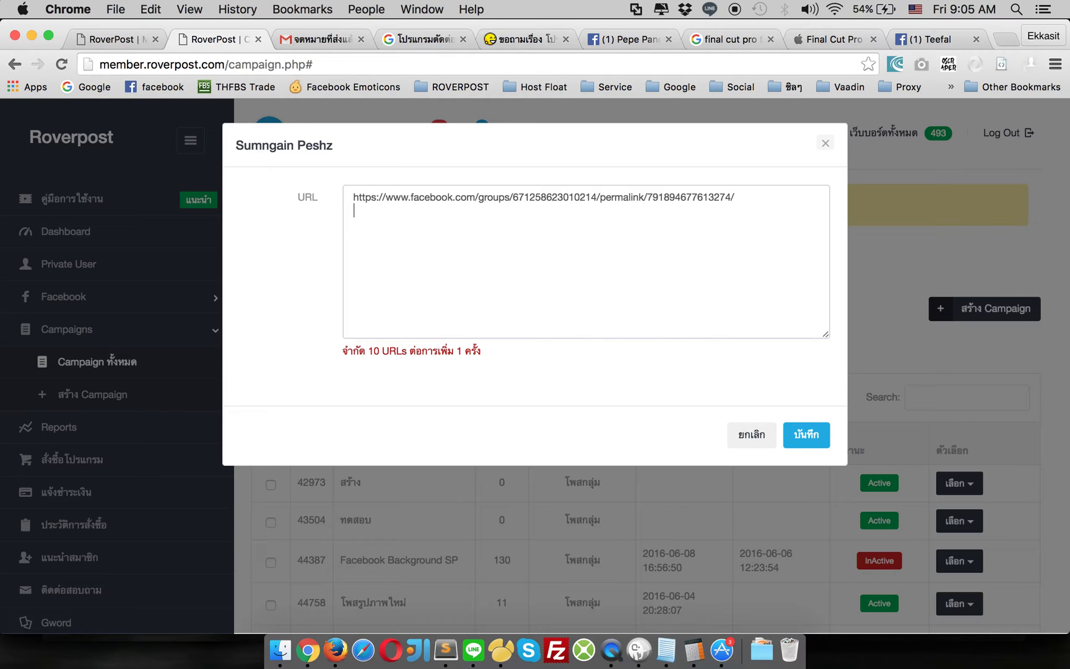
- Open the bookmarked Roverposts โปรแกรมโพส SUPPORT group in a new browser tab and go to its pinned post's permalink page
{"action": "left_click", "coordinate": [1005, 38]}
{"action": "left_click", "coordinate": [430, 87]}
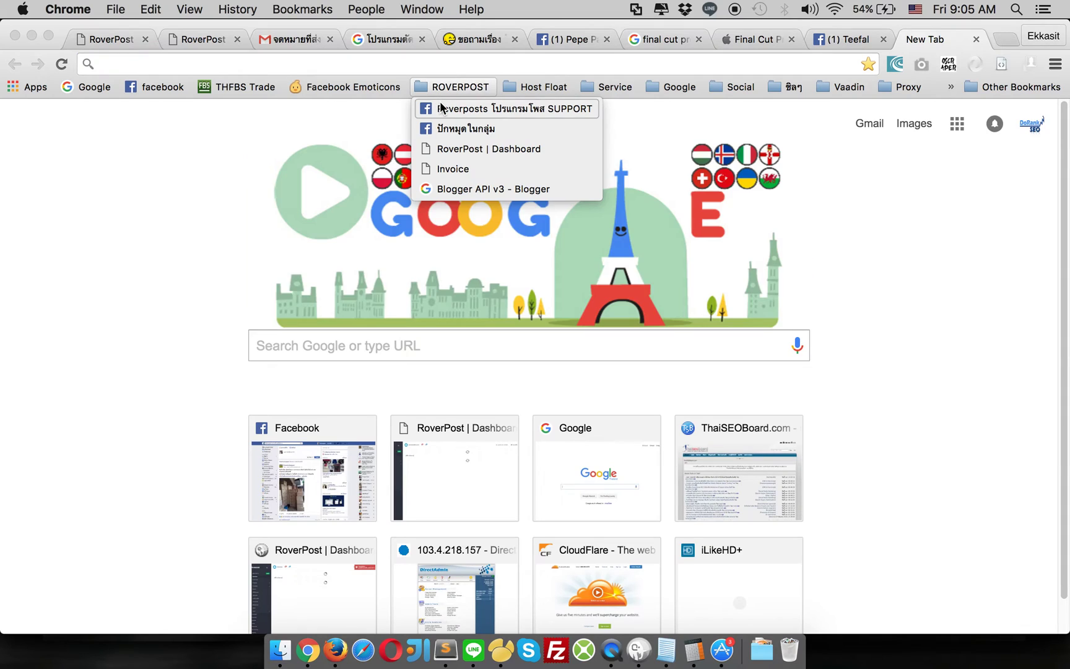
{"action": "left_click", "coordinate": [441, 109]}
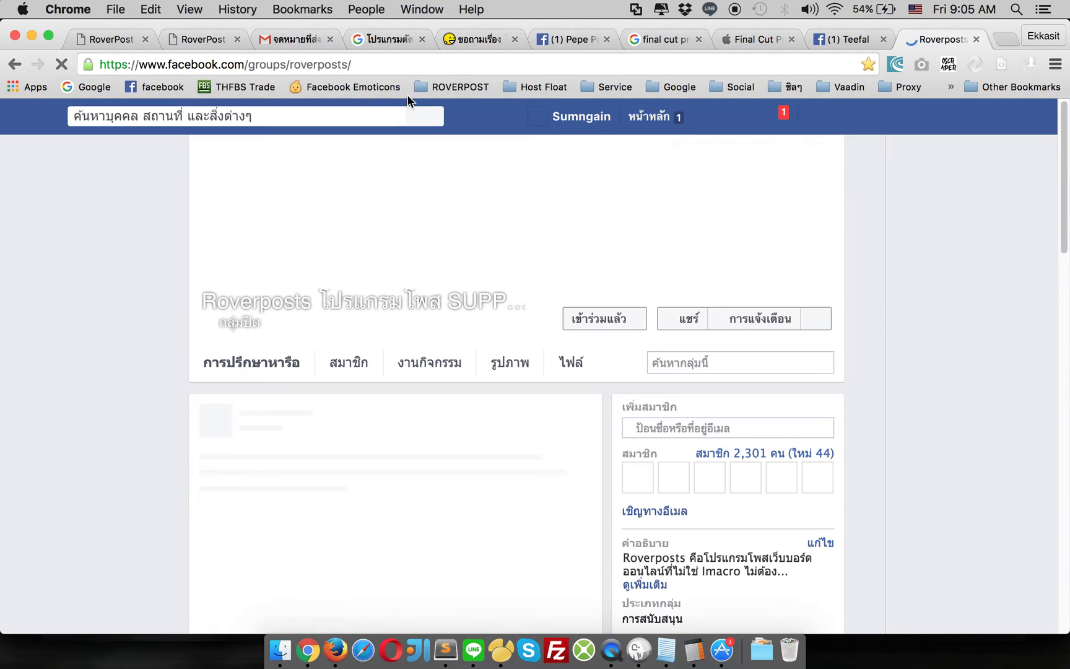
{"action": "double_click", "coordinate": [315, 65]}
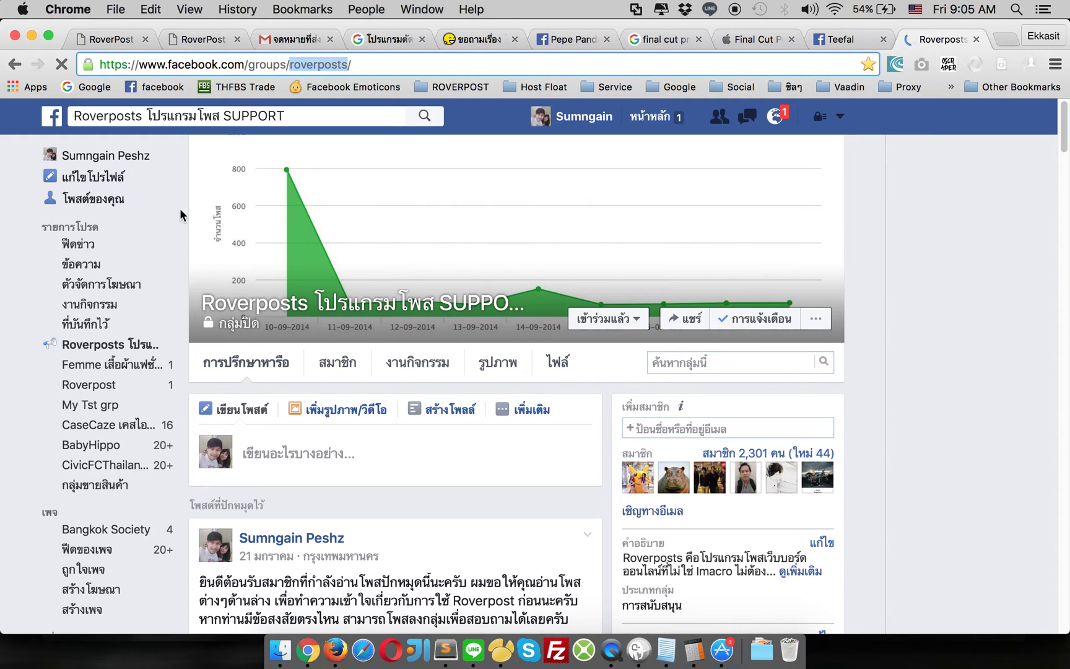
{"action": "scroll", "coordinate": [282, 510], "scroll_direction": "down", "scroll_amount": 4}
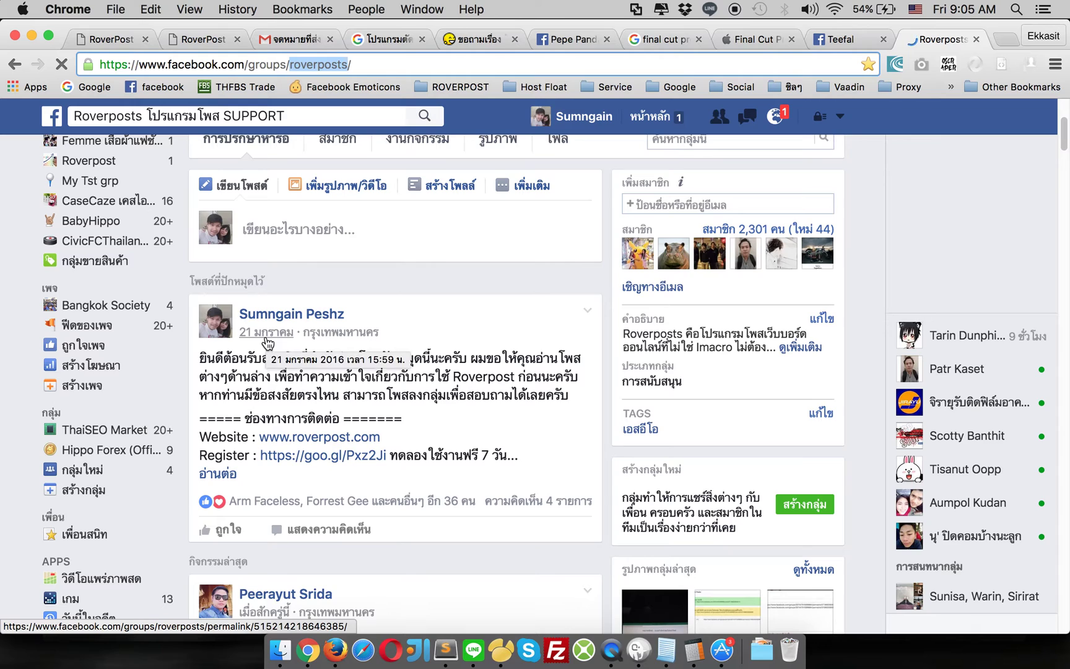
{"action": "left_click", "coordinate": [266, 332]}
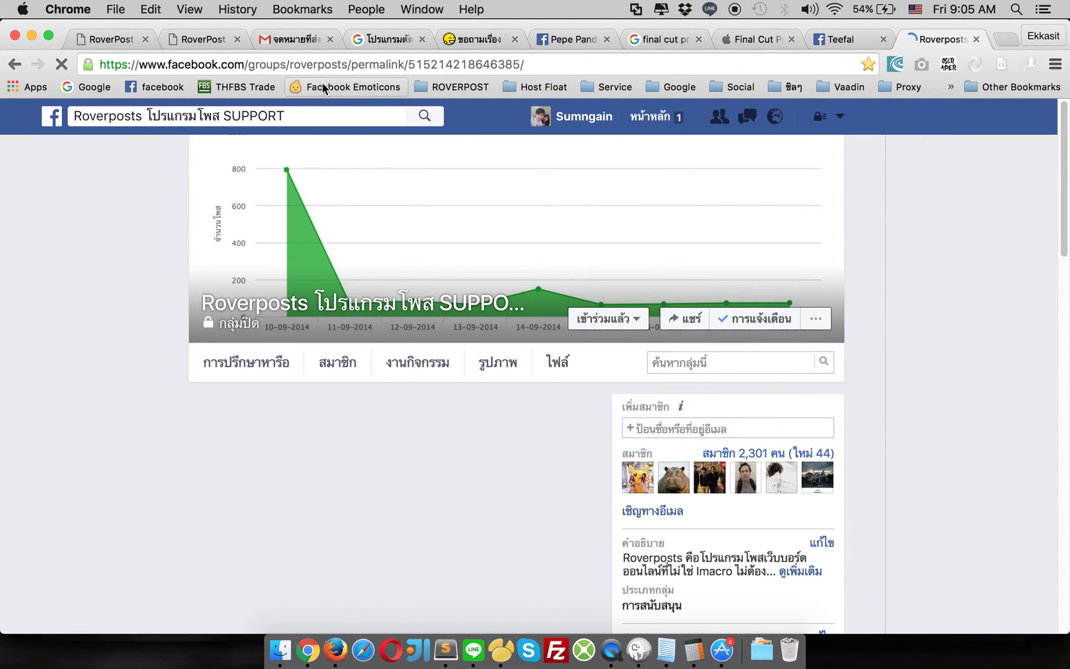
- Copy only the group address part of the post's URL, from https up to and including roverposts
{"action": "double_click", "coordinate": [319, 63]}
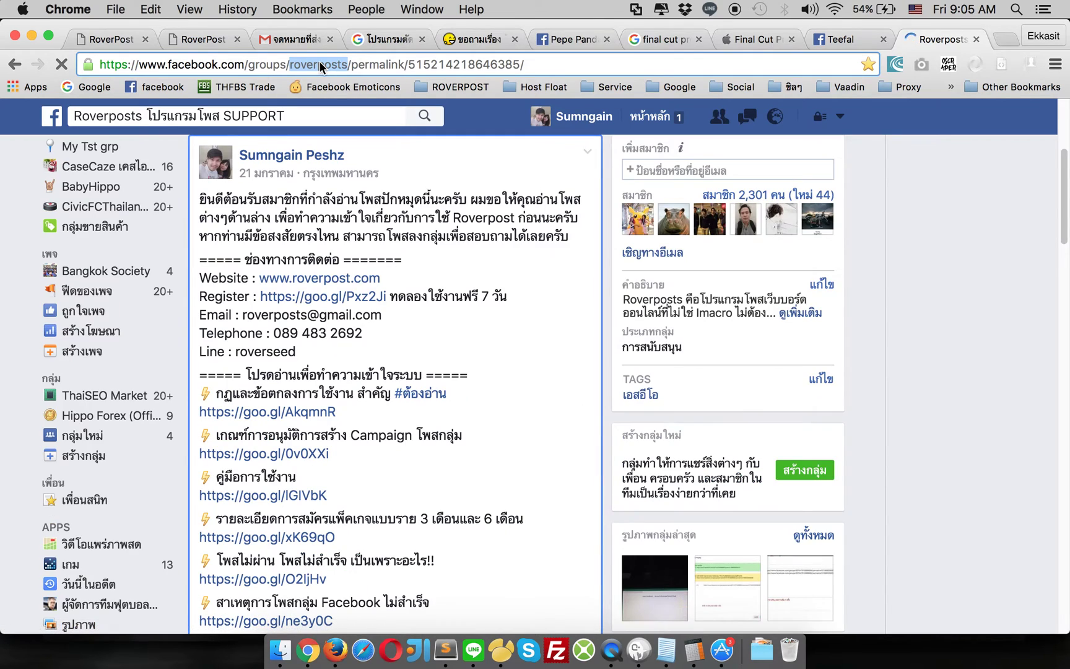
{"action": "left_click", "coordinate": [318, 64]}
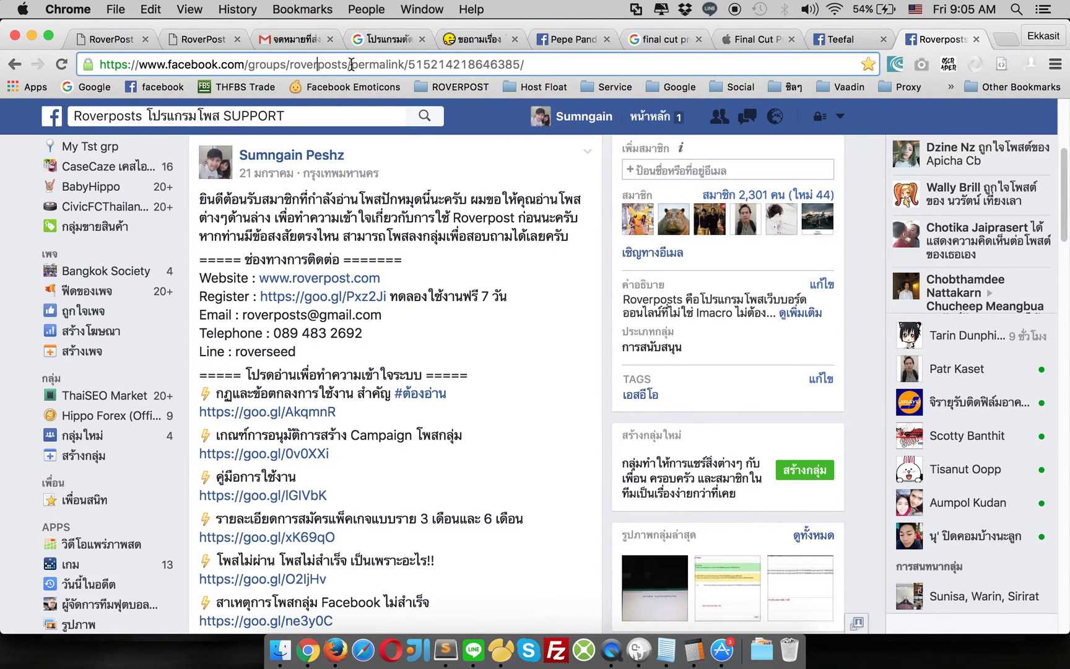
{"action": "left_click_drag", "start_coordinate": [349, 64], "coordinate": [306, 73]}
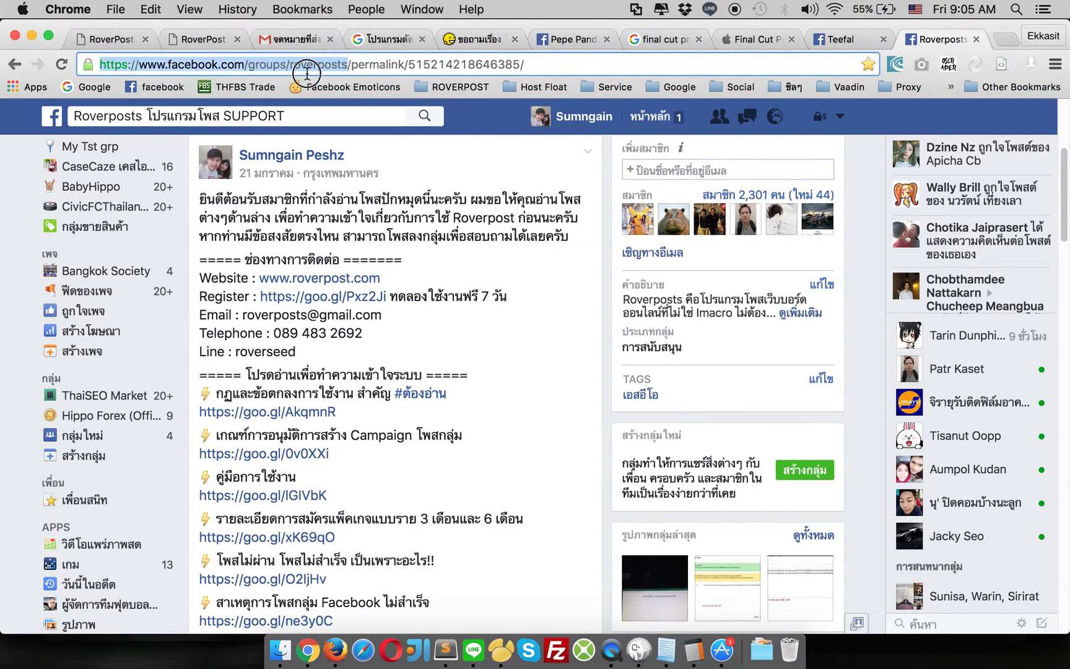
{"action": "left_click", "coordinate": [140, 64]}
{"action": "right_click", "coordinate": [140, 64]}
{"action": "left_click", "coordinate": [163, 89]}
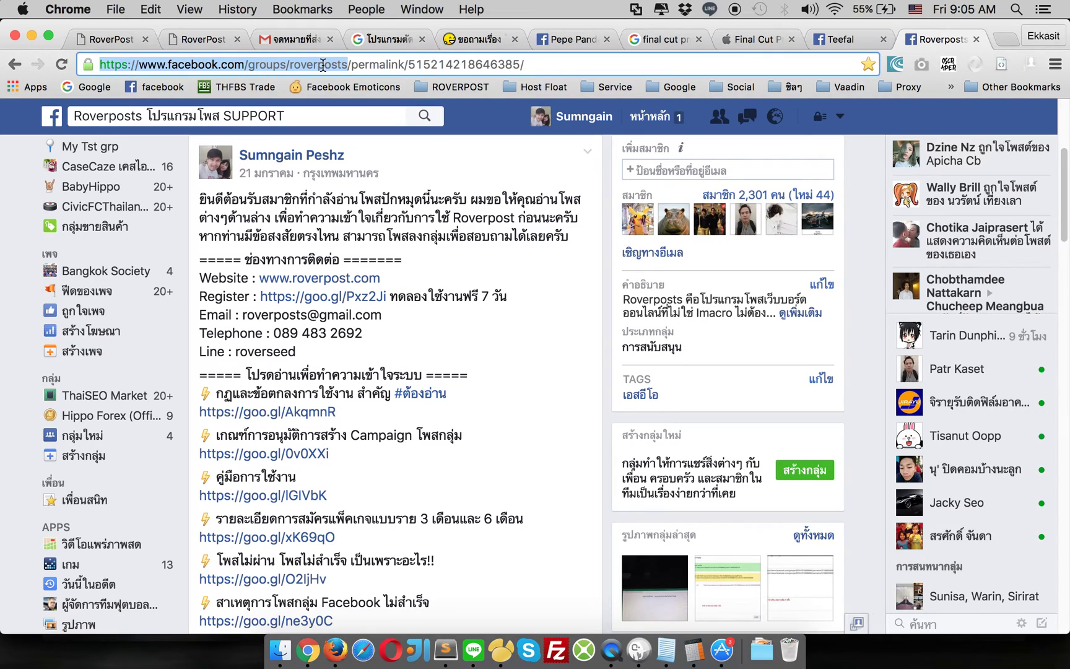
- Open the lookup-id.com website in a new browser tab
{"action": "left_click", "coordinate": [1005, 41]}
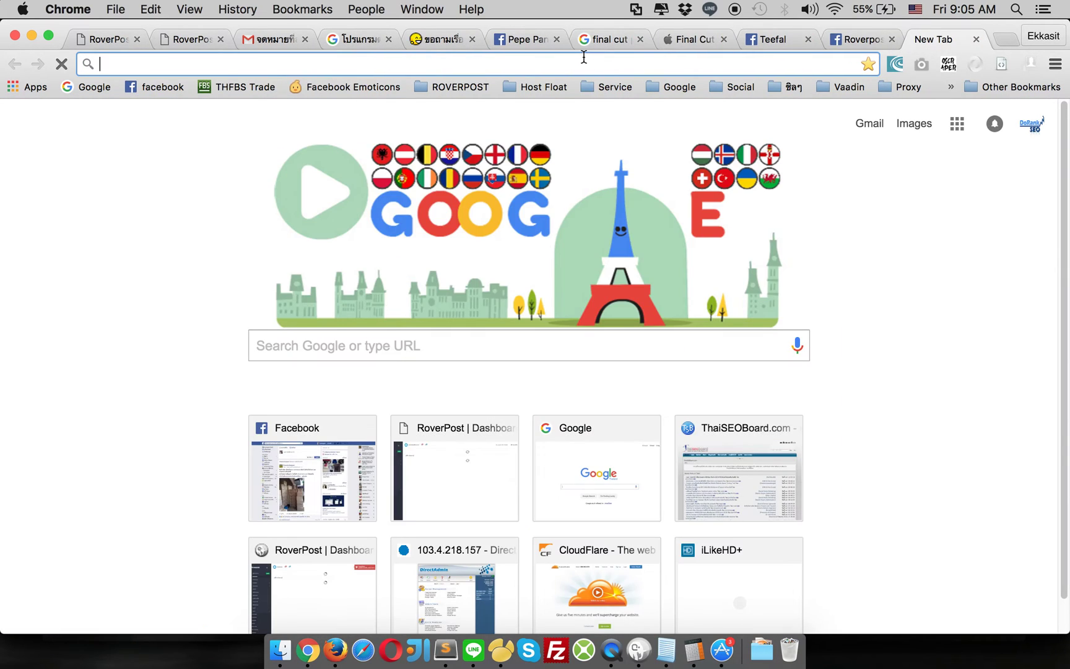
{"action": "type", "text": "www.lo"}
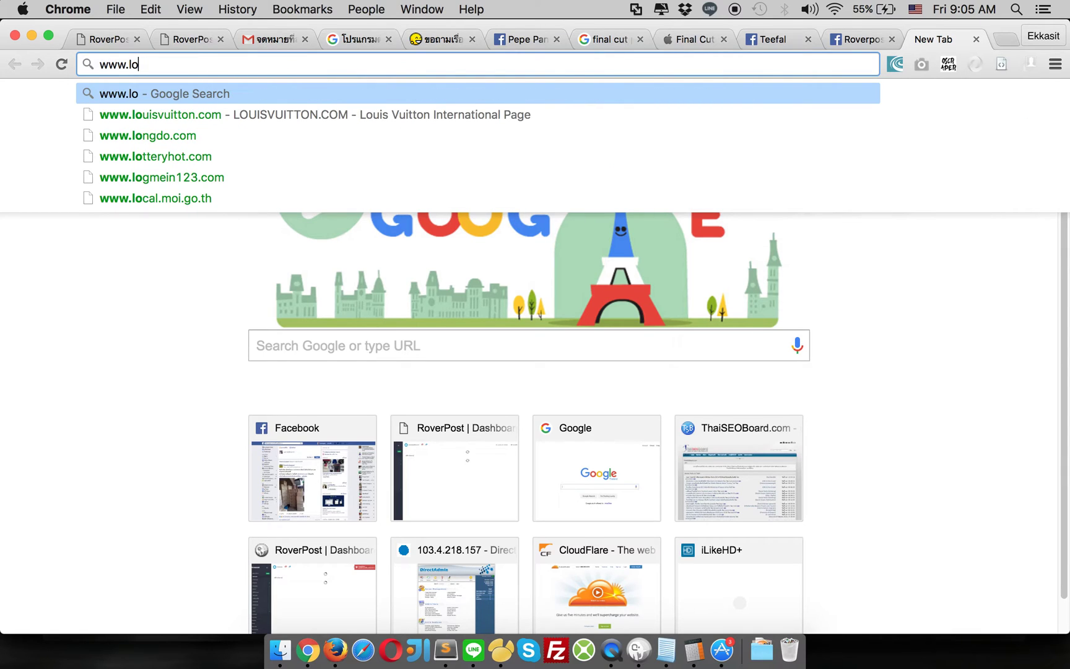
{"action": "type", "text": "ok"}
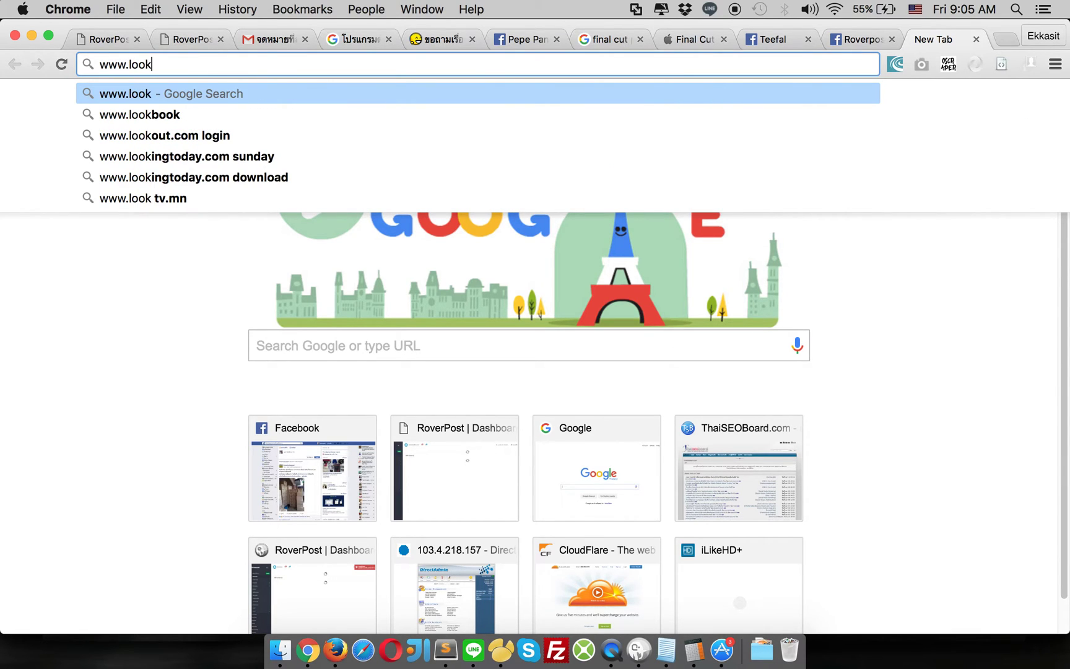
{"action": "key", "text": "super+a"}
{"action": "type", "text": "look"}
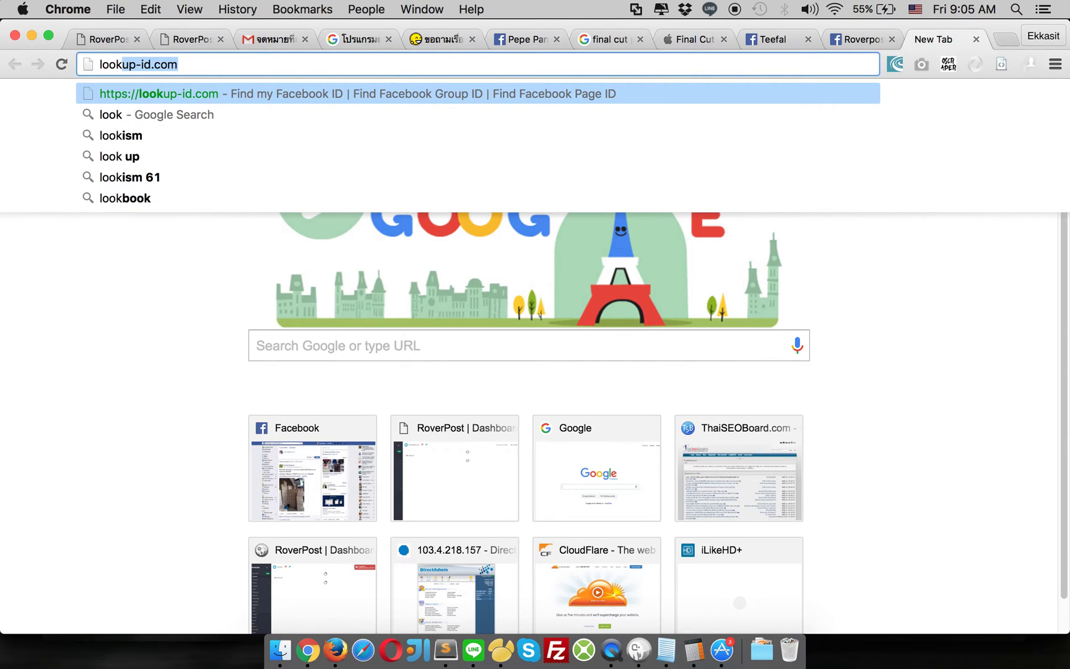
{"action": "key", "text": "Return"}
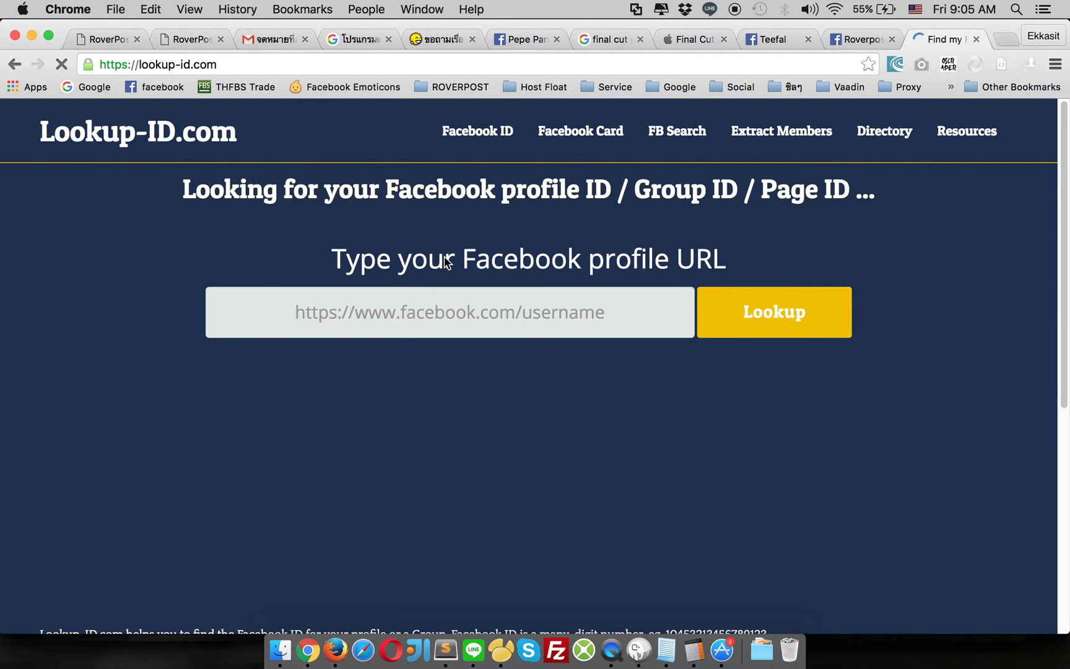
- Look up the Roverposts group's numeric ID on Lookup-ID.com using the copied group address
{"action": "right_click", "coordinate": [432, 305]}
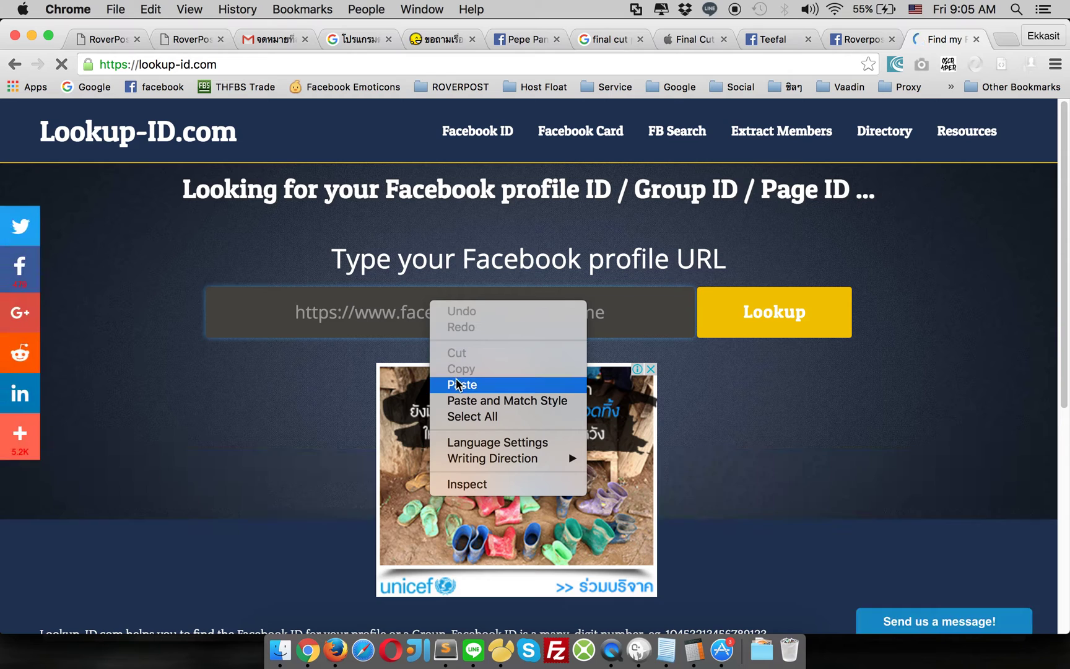
{"action": "left_click", "coordinate": [462, 385]}
{"action": "key", "text": "BackSpace"}
{"action": "left_click", "coordinate": [857, 433]}
{"action": "left_click", "coordinate": [804, 328]}
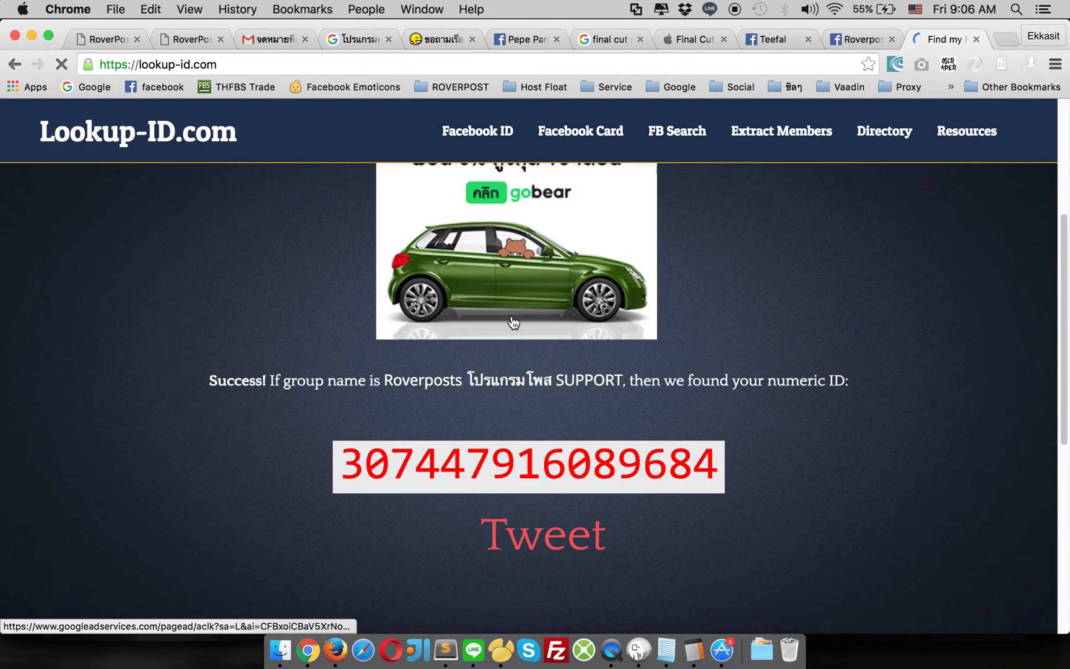
- Copy the numeric group ID from the lookup result, dismissing the Facebook notification
{"action": "double_click", "coordinate": [453, 459]}
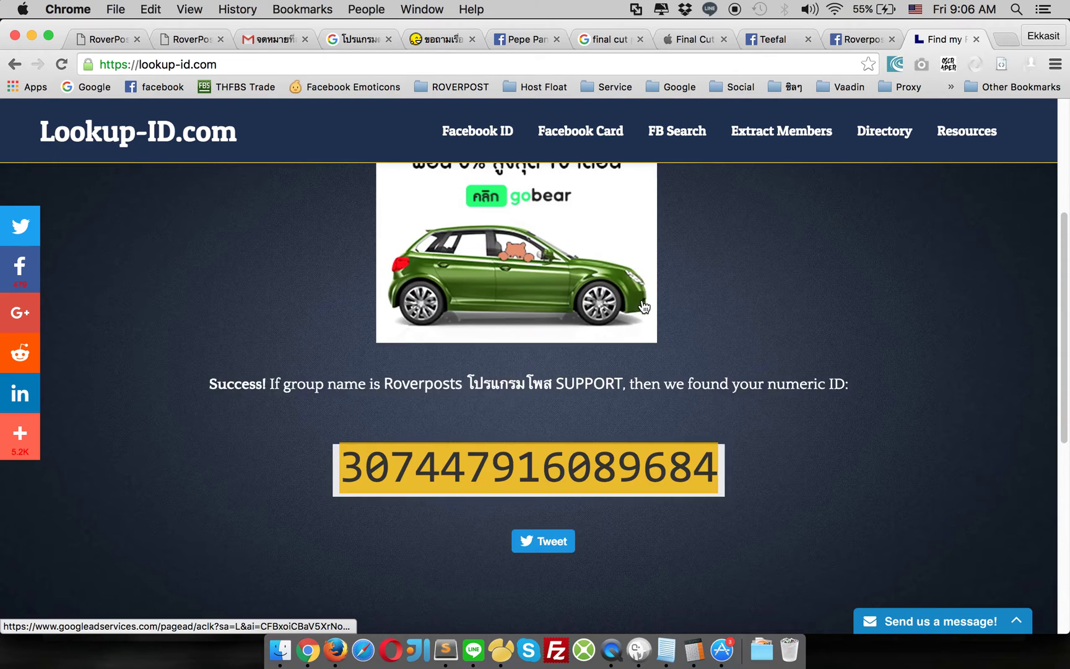
{"action": "scroll", "coordinate": [516, 278], "scroll_direction": "up", "scroll_amount": 5}
{"action": "scroll", "coordinate": [764, 367], "scroll_direction": "down", "scroll_amount": 4}
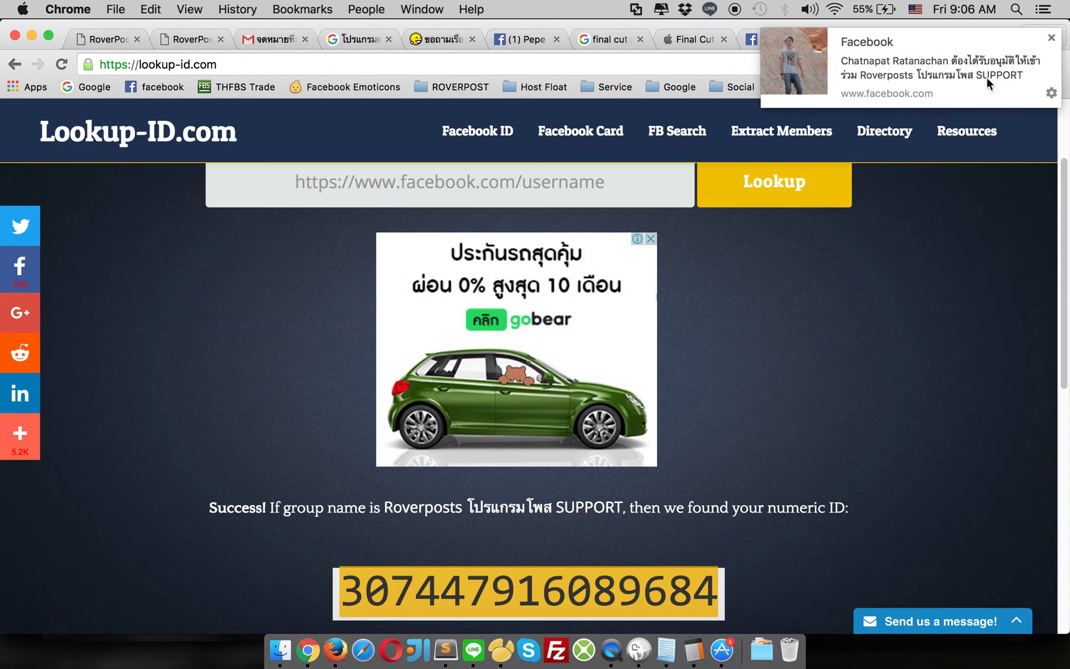
{"action": "left_click", "coordinate": [1051, 38]}
{"action": "scroll", "coordinate": [780, 356], "scroll_direction": "down", "scroll_amount": 1}
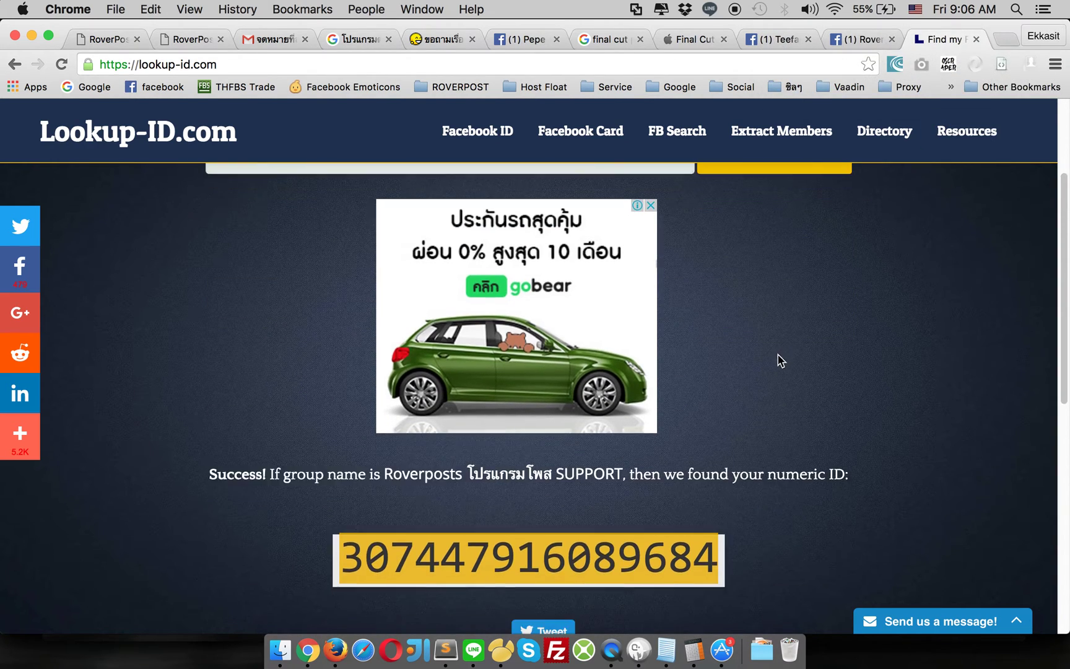
{"action": "right_click", "coordinate": [419, 569]}
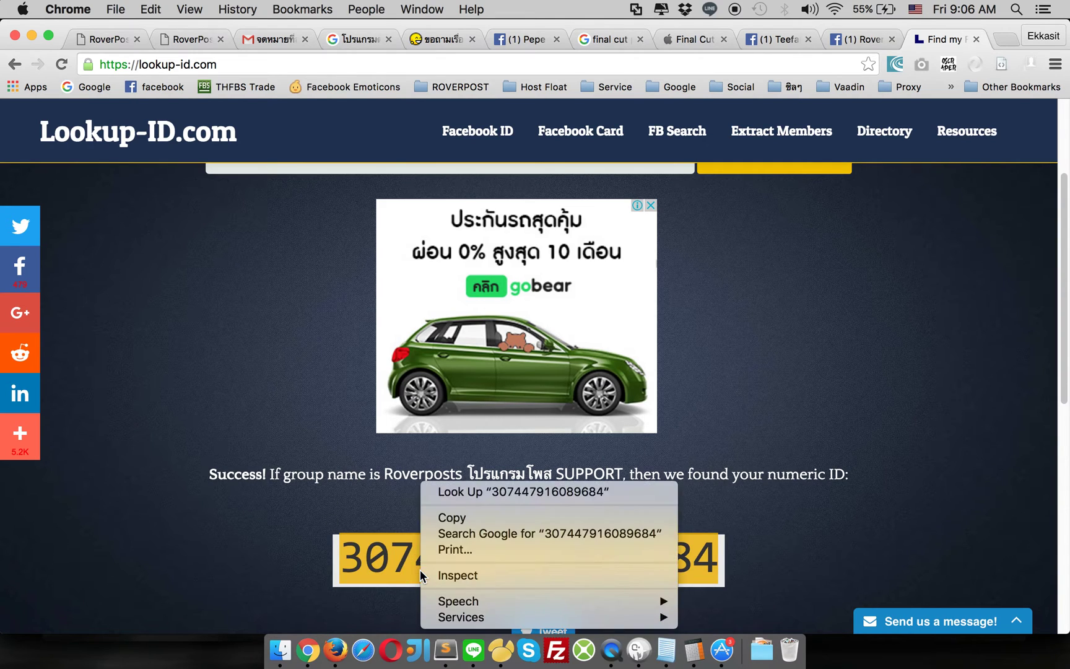
{"action": "left_click", "coordinate": [442, 517]}
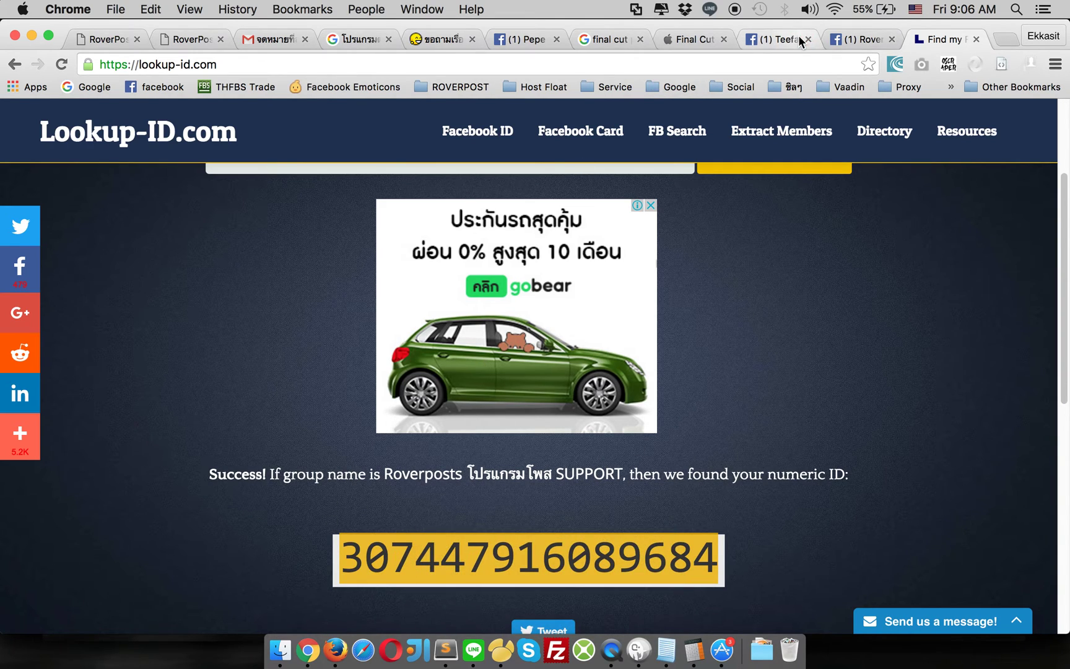
{"action": "left_click", "coordinate": [857, 39]}
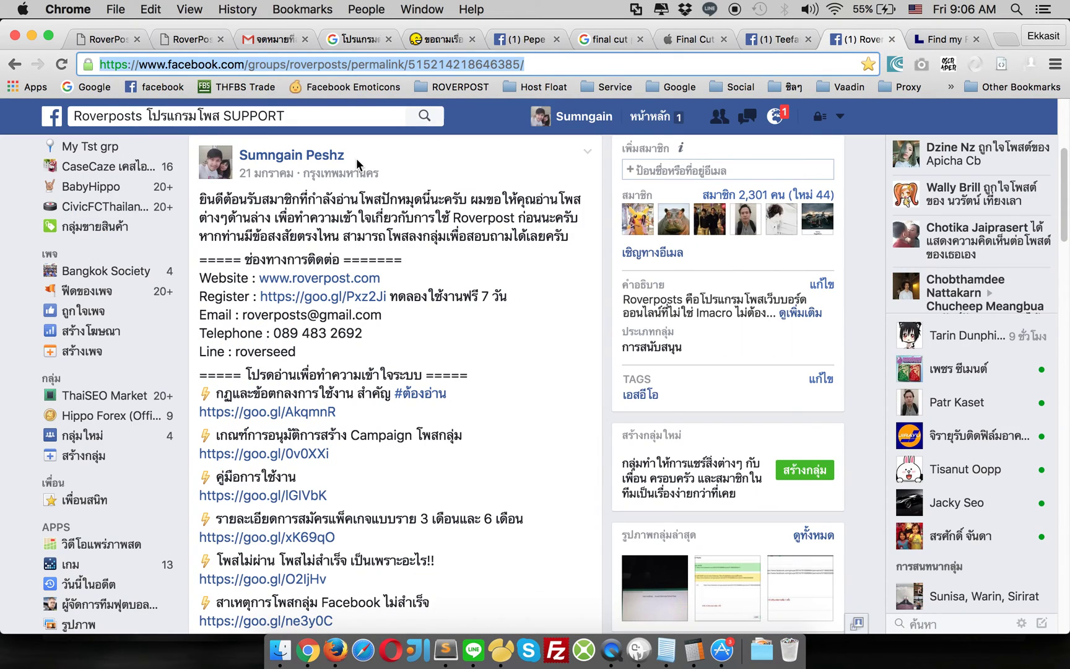
{"action": "left_click", "coordinate": [324, 62]}
{"action": "double_click", "coordinate": [324, 63]}
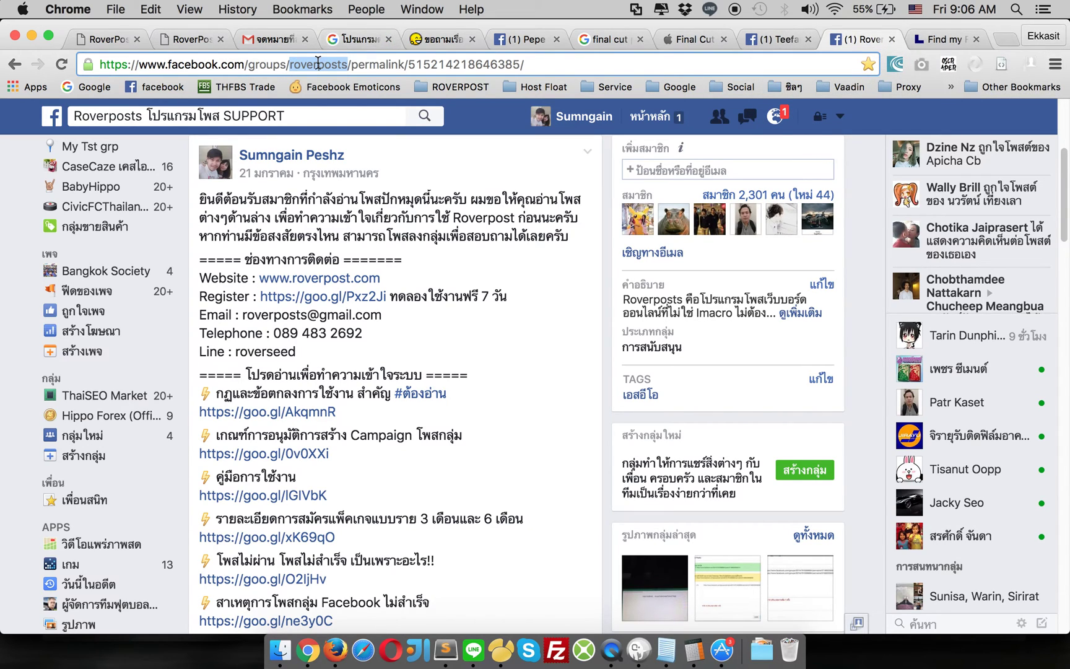
{"action": "right_click", "coordinate": [318, 62]}
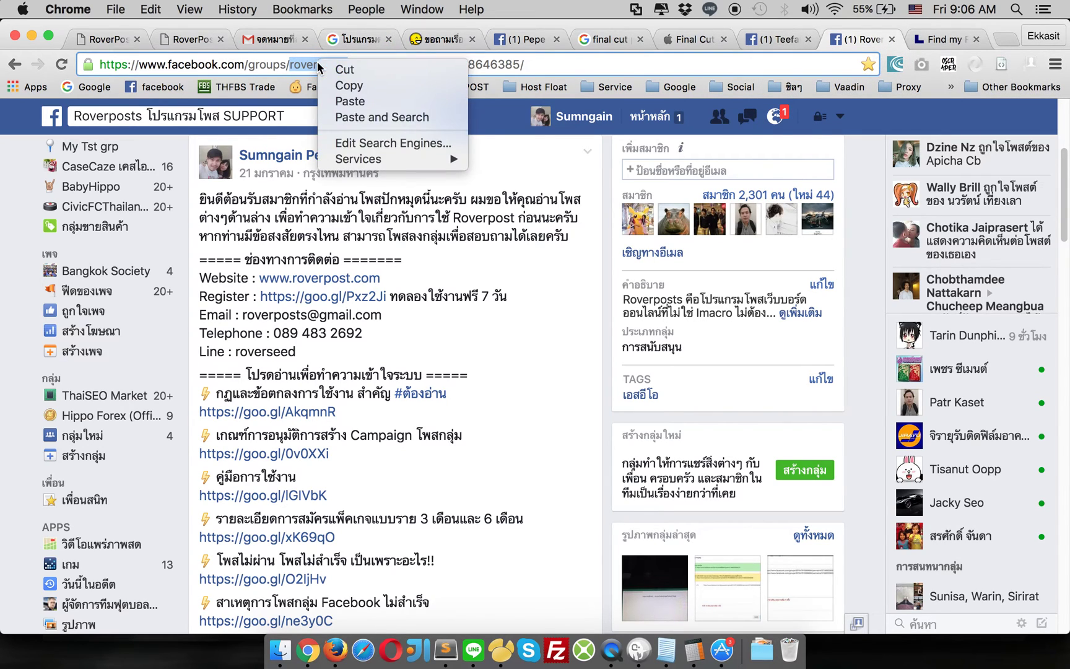
{"action": "left_click", "coordinate": [339, 101]}
- Check the group ID and post ID parts of the edited URL and copy the whole URL
{"action": "double_click", "coordinate": [364, 64]}
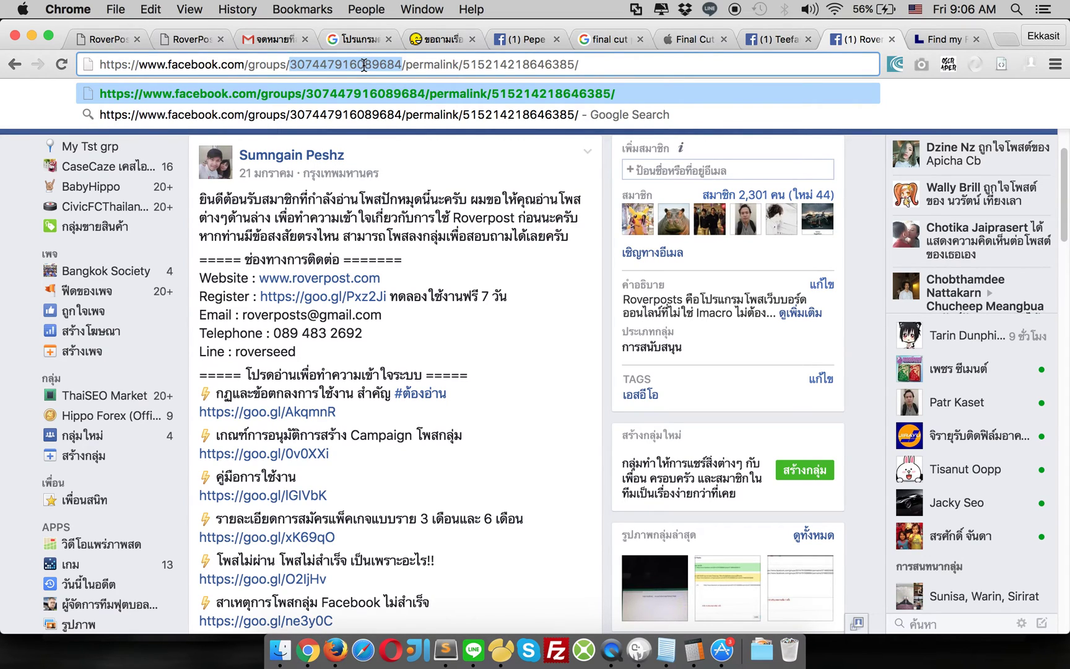
{"action": "double_click", "coordinate": [489, 66]}
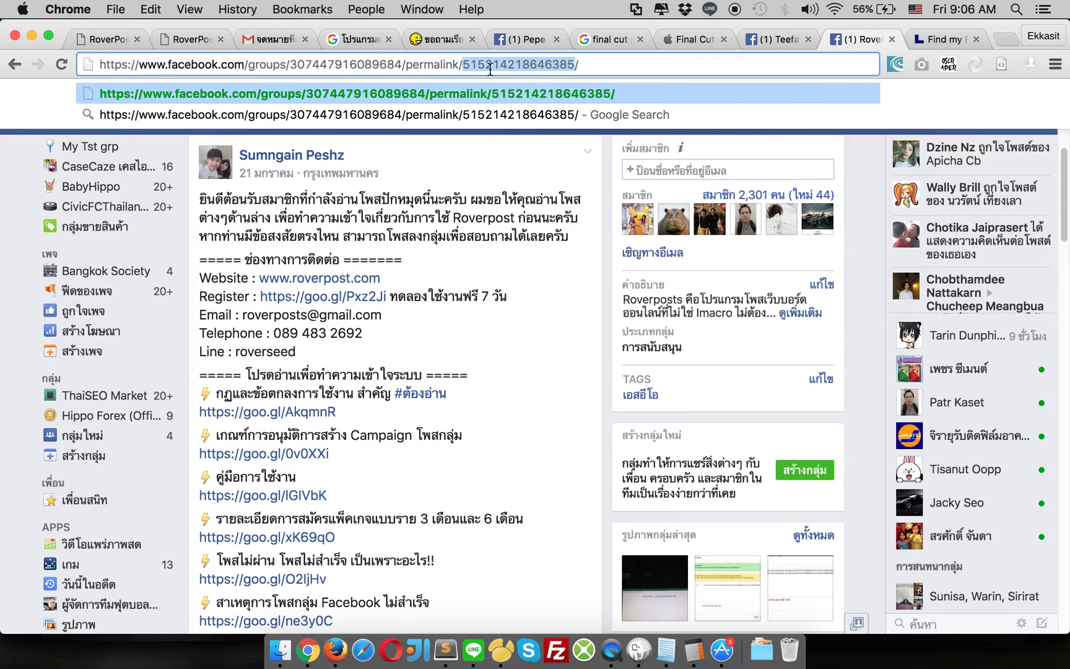
{"action": "left_click", "coordinate": [489, 66]}
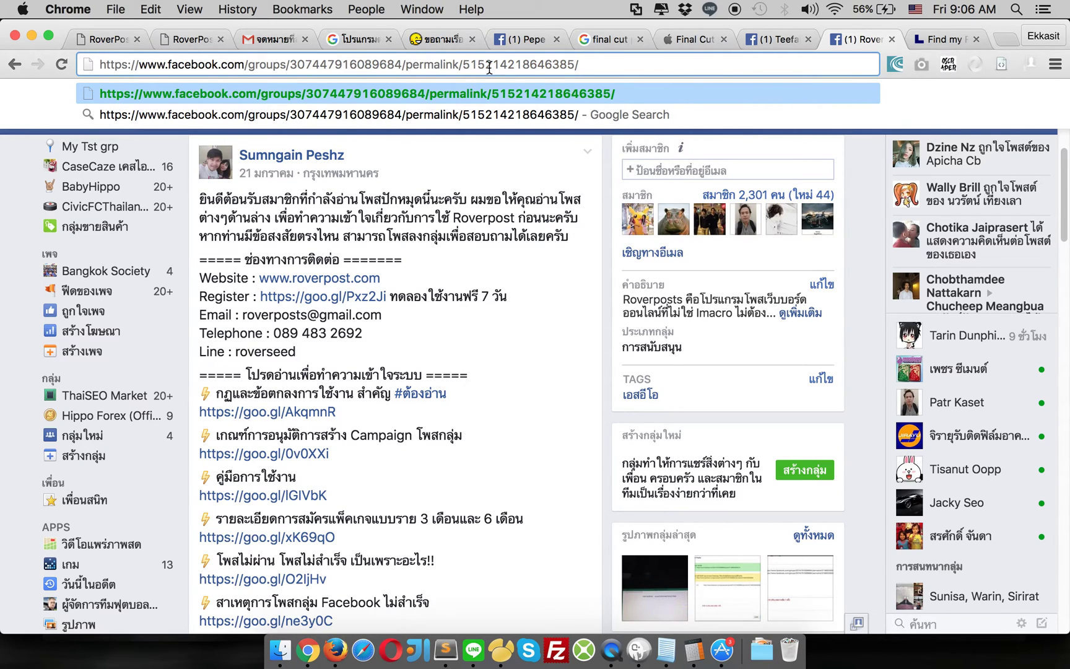
{"action": "key", "text": "super+a"}
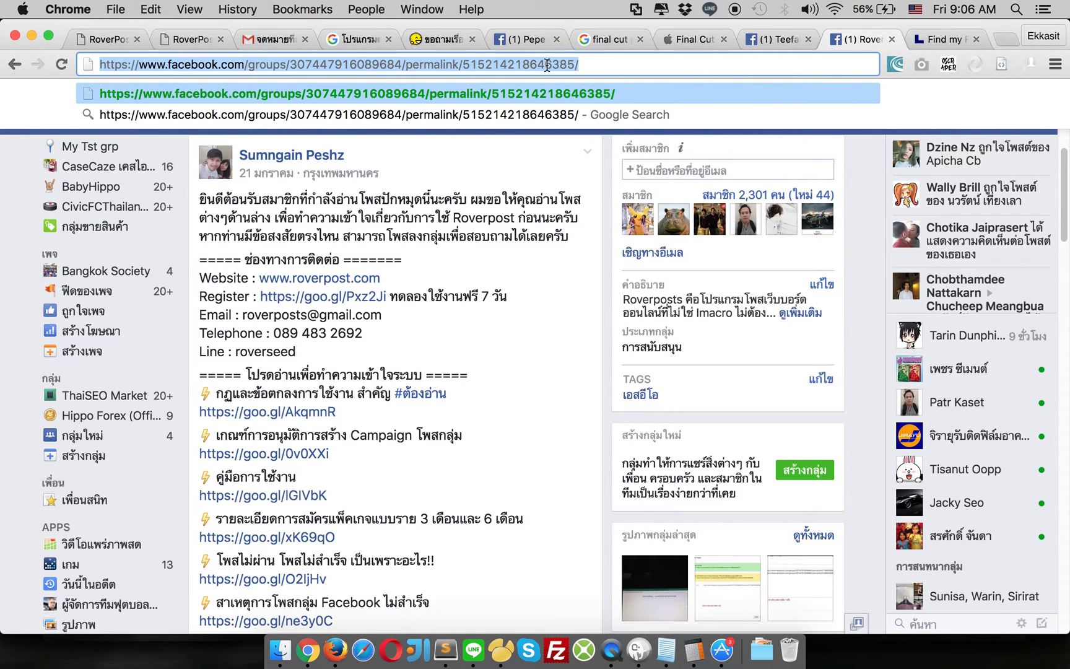
{"action": "right_click", "coordinate": [549, 69]}
{"action": "left_click", "coordinate": [560, 88]}
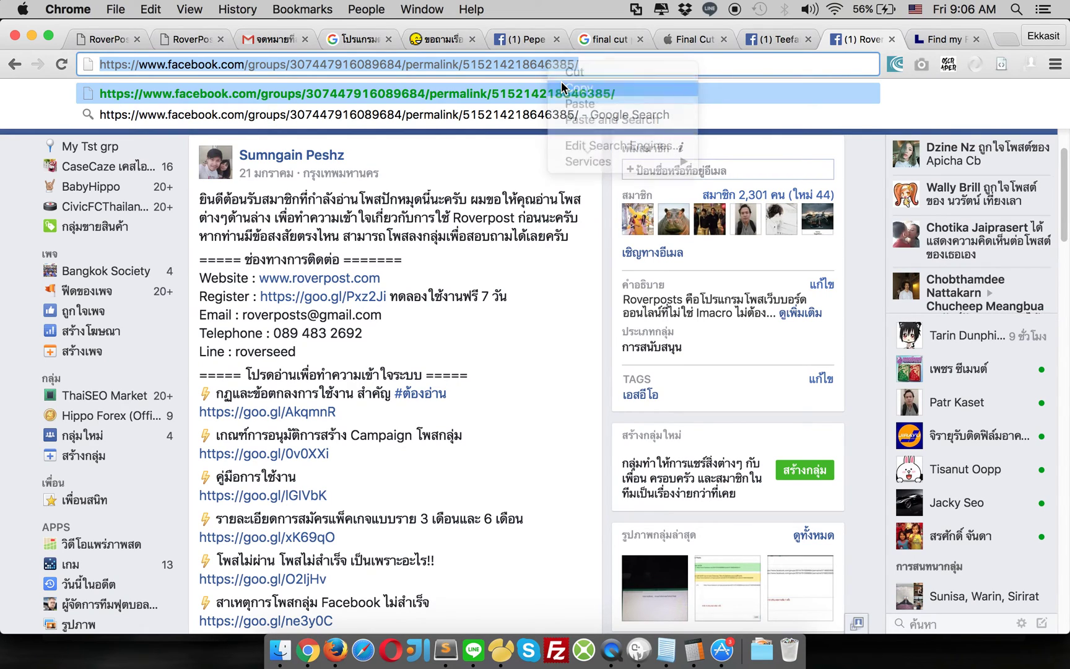
- Paste the edited Roverposts post URL into the Roverpost report link form on its own line below the first URL
{"action": "left_click", "coordinate": [182, 39]}
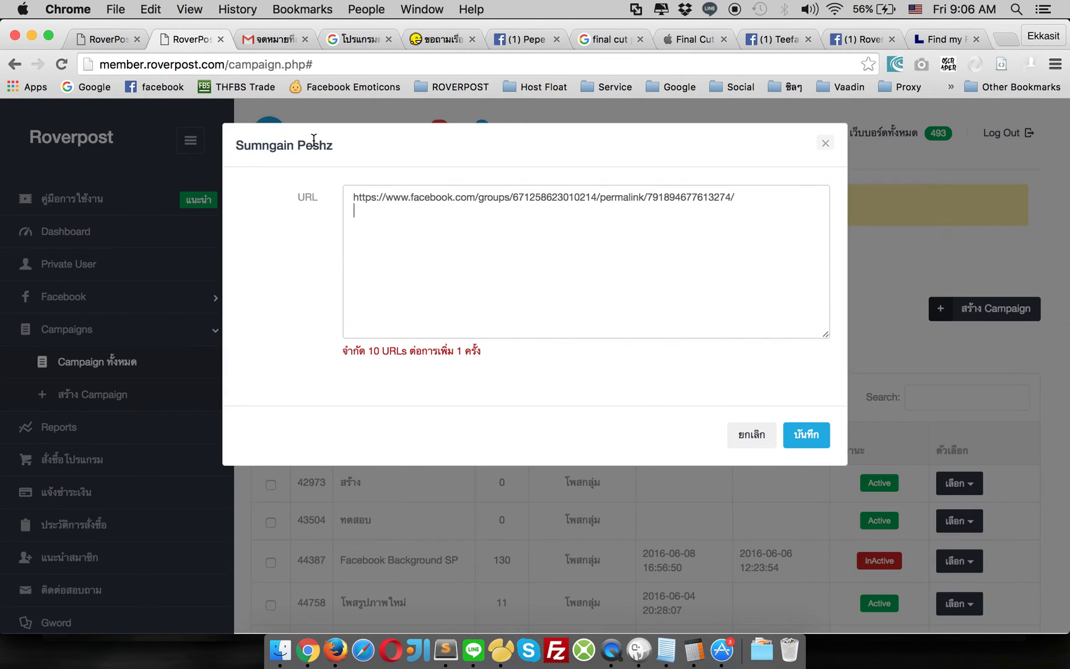
{"action": "right_click", "coordinate": [374, 212]}
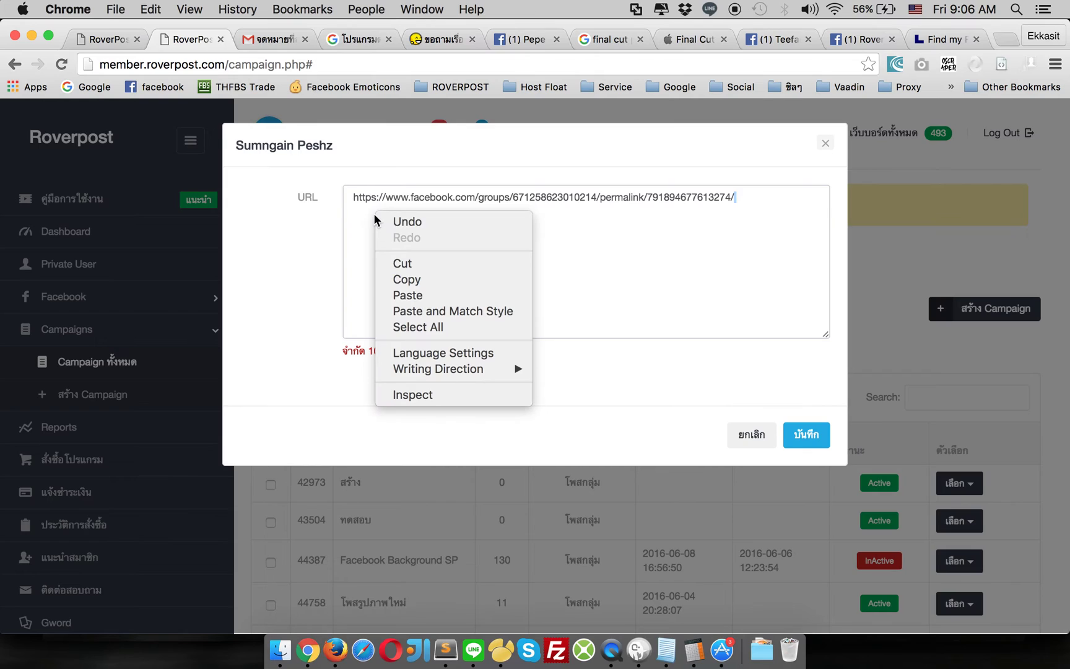
{"action": "left_click", "coordinate": [414, 295]}
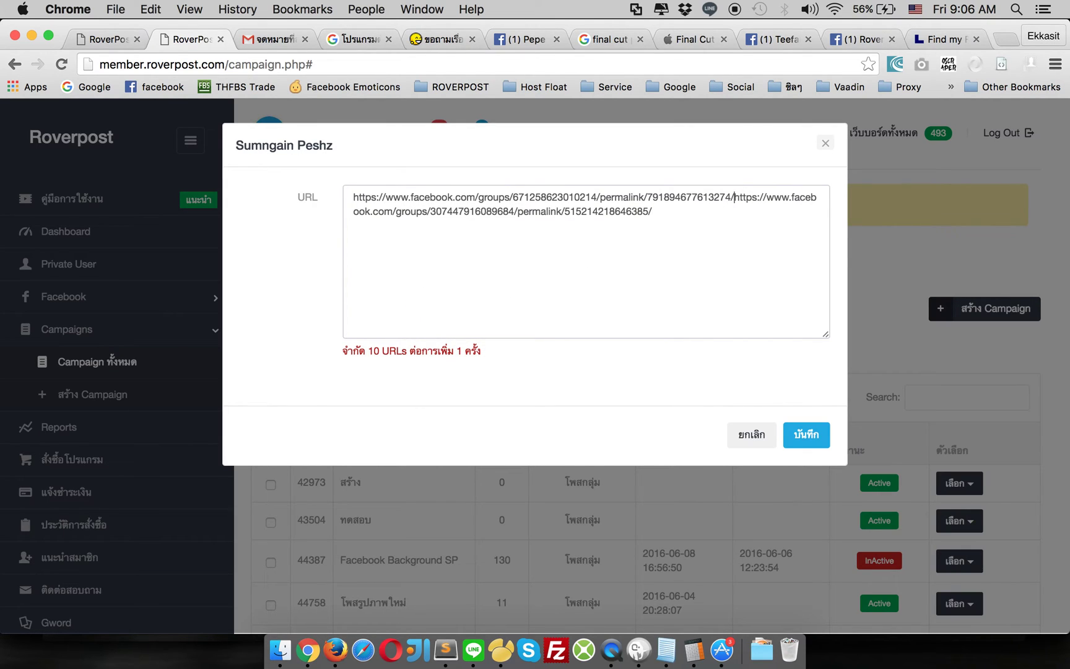
{"action": "key", "text": "Return"}
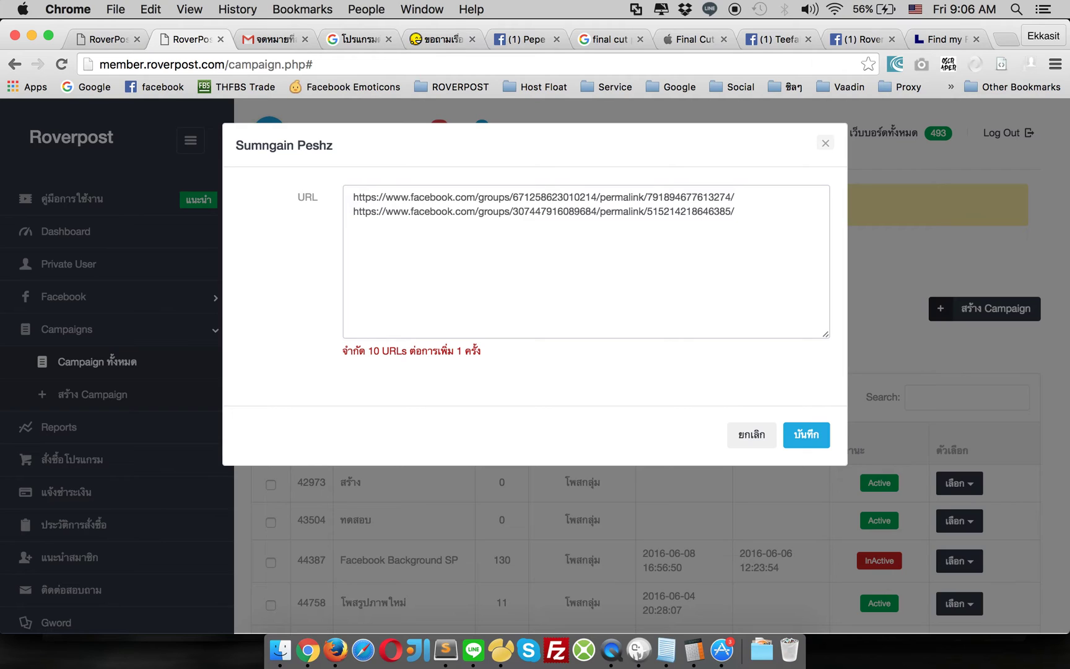
{"action": "left_click", "coordinate": [771, 229]}
{"action": "key", "text": "super+a"}
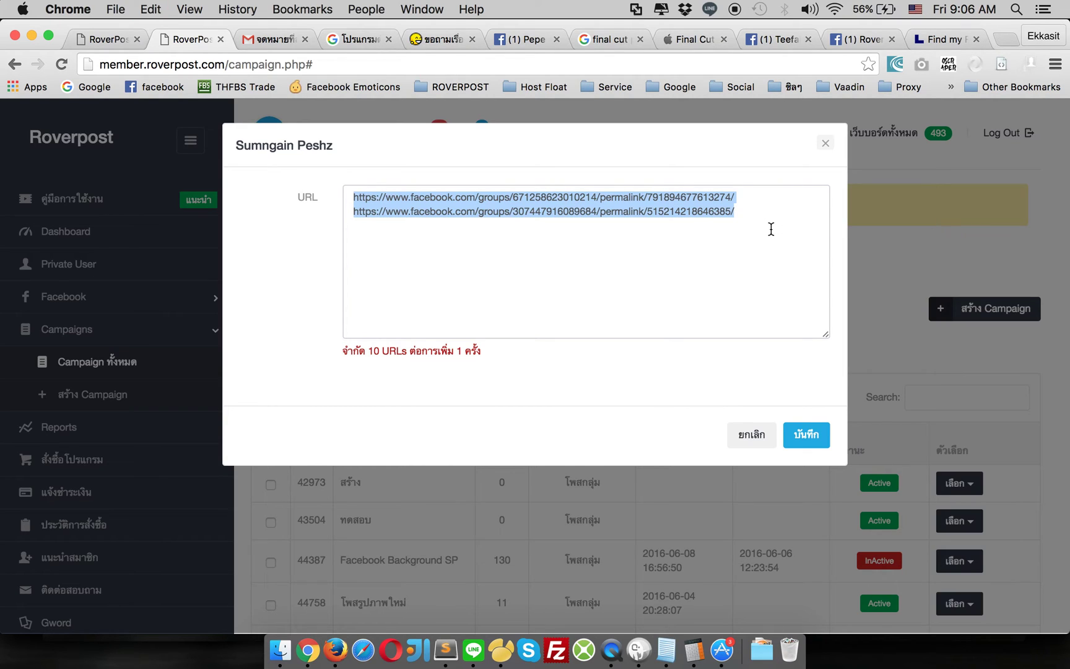
- Check the two Facebook group post URLs in the report link form and save them to the campaign
{"action": "left_click", "coordinate": [771, 229]}
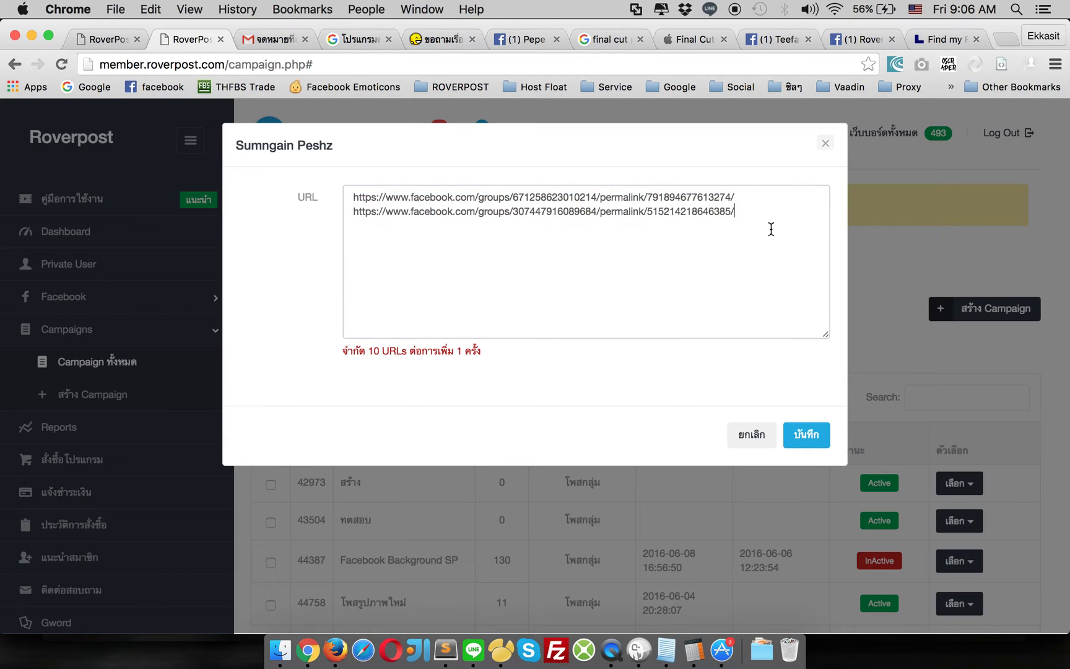
{"action": "key", "text": "super+a"}
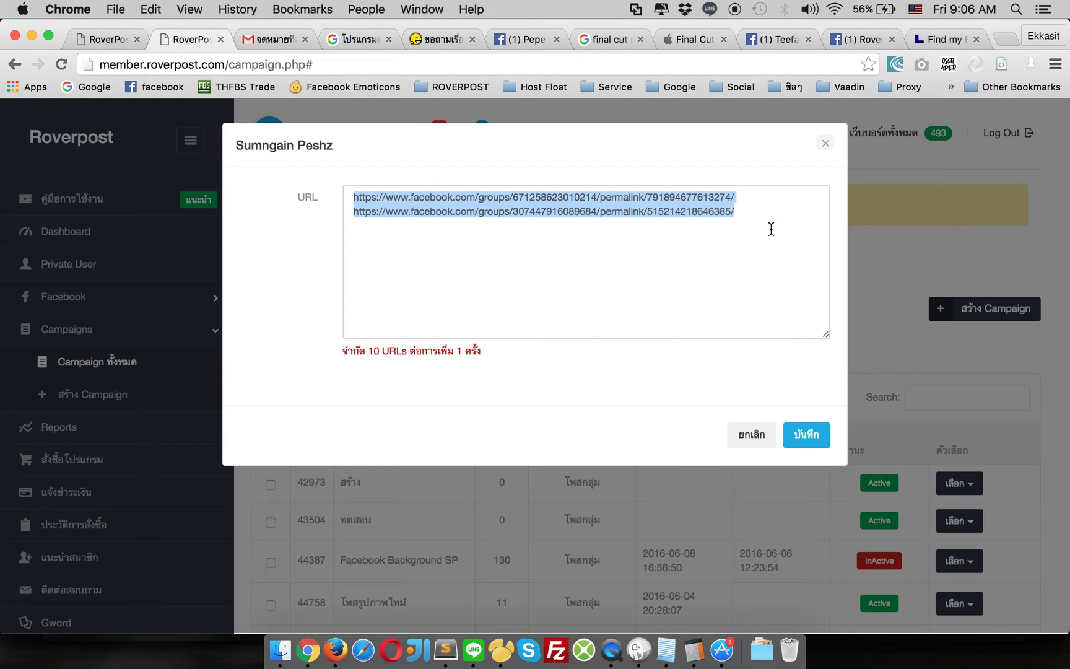
{"action": "left_click", "coordinate": [771, 229]}
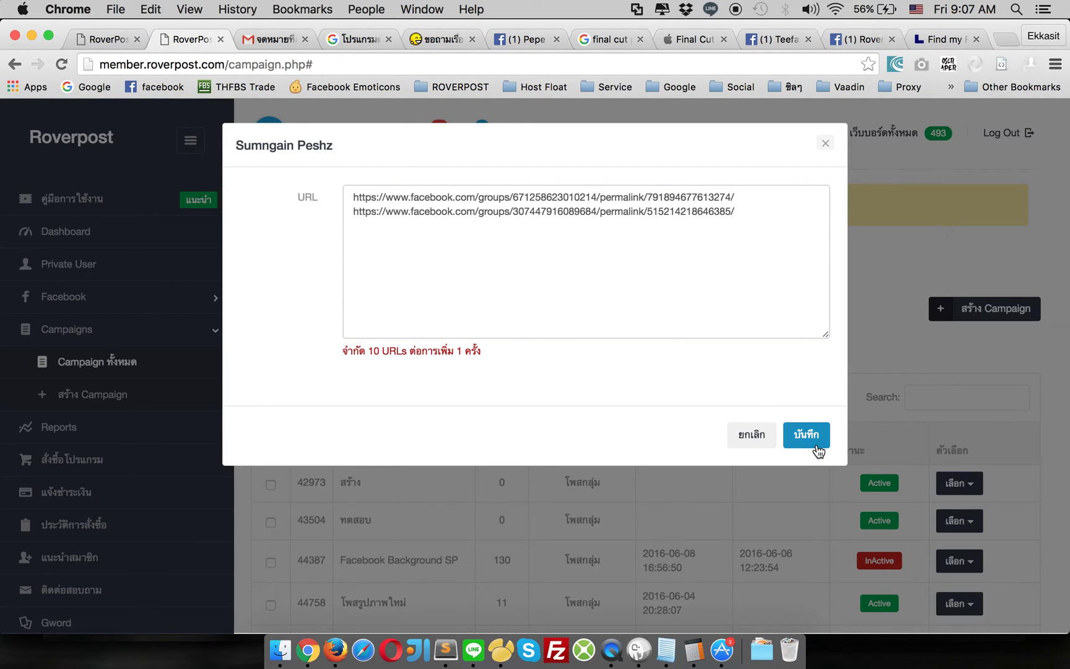
{"action": "left_click", "coordinate": [816, 448]}
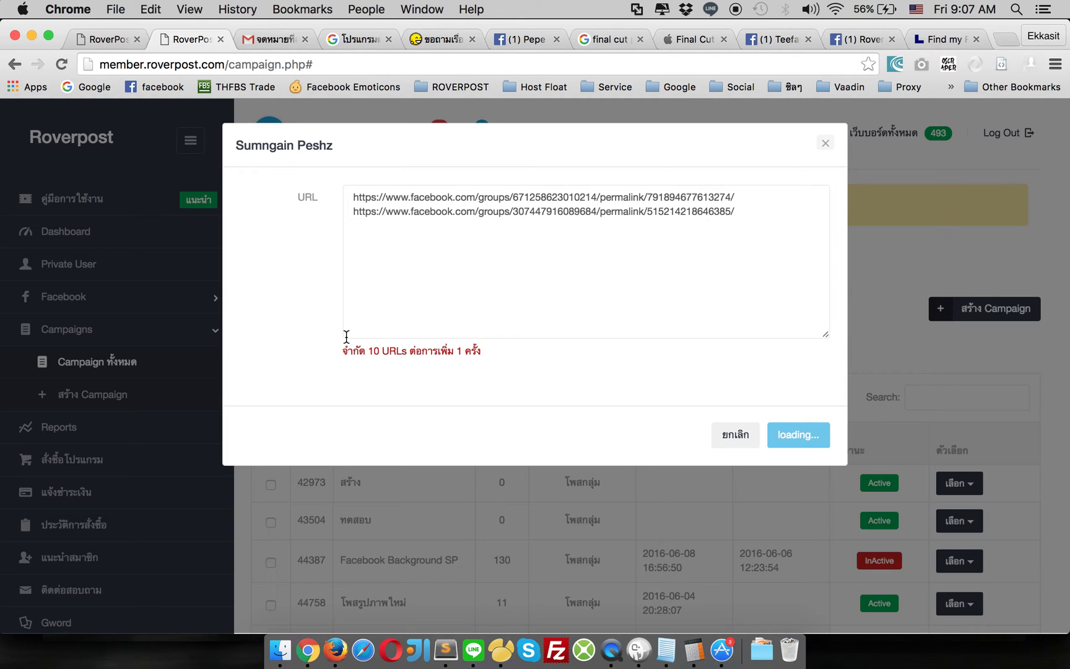
- Examine the account name and the group and post IDs of the added URLs in the form's result message
{"action": "left_click_drag", "start_coordinate": [654, 234], "coordinate": [282, 210]}
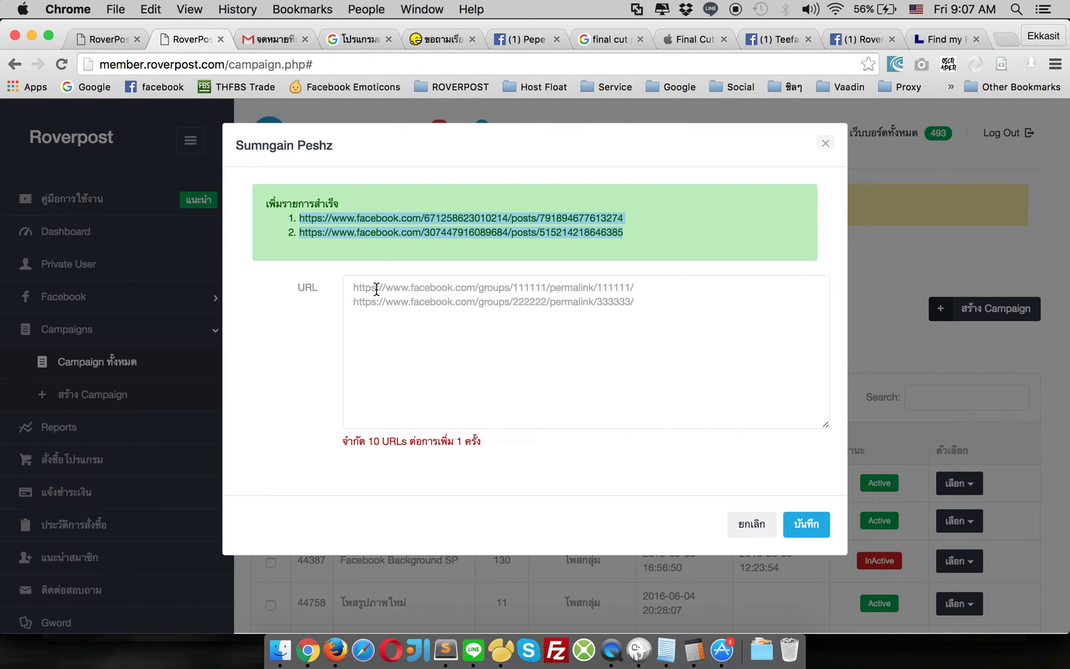
{"action": "left_click", "coordinate": [313, 223]}
{"action": "left_click_drag", "start_coordinate": [332, 145], "coordinate": [229, 148]}
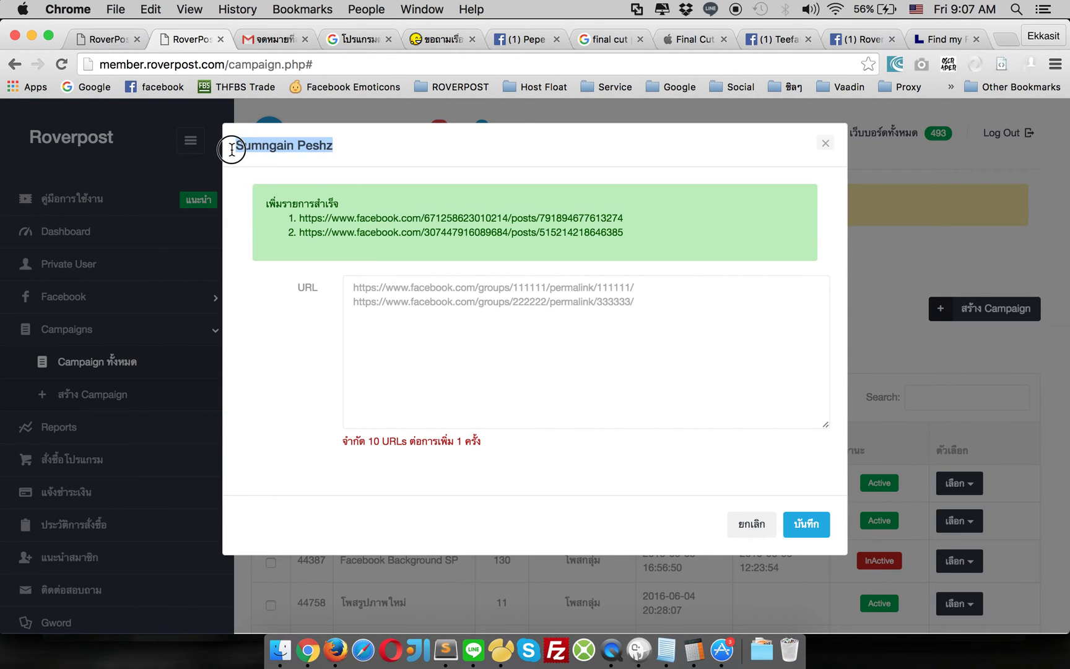
{"action": "left_click", "coordinate": [330, 150]}
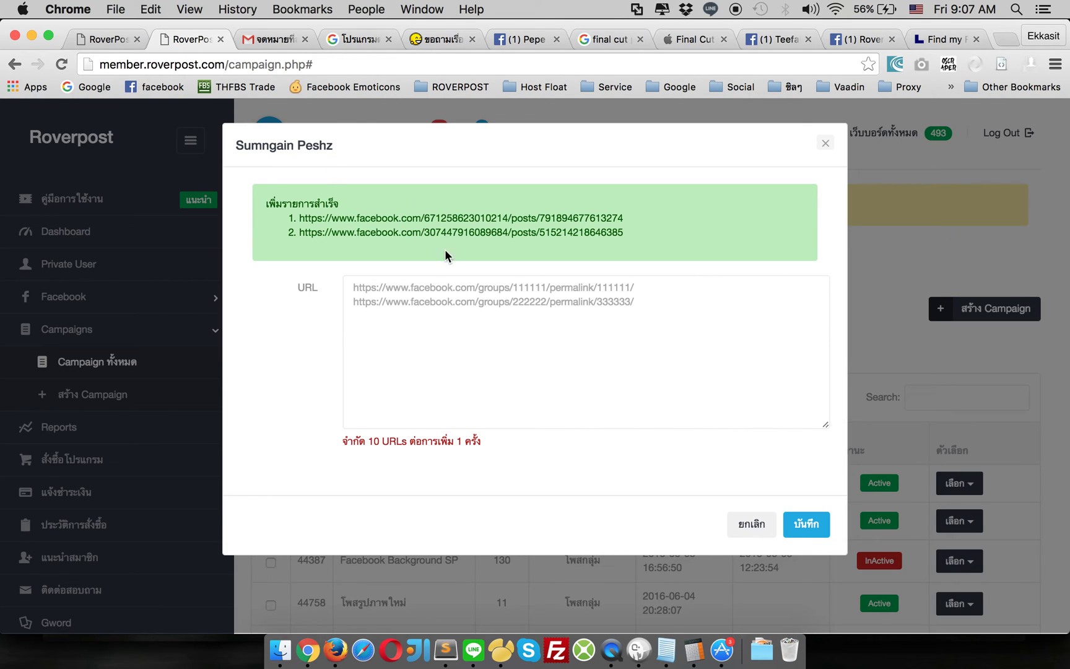
{"action": "double_click", "coordinate": [462, 234]}
{"action": "double_click", "coordinate": [579, 234]}
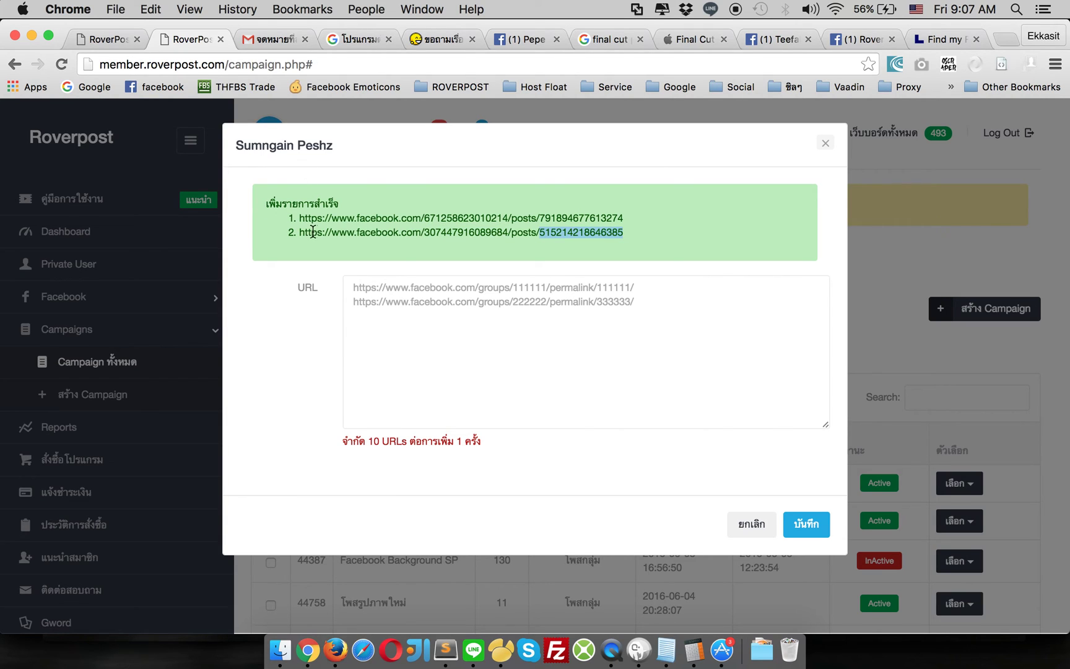
{"action": "left_click", "coordinate": [388, 235]}
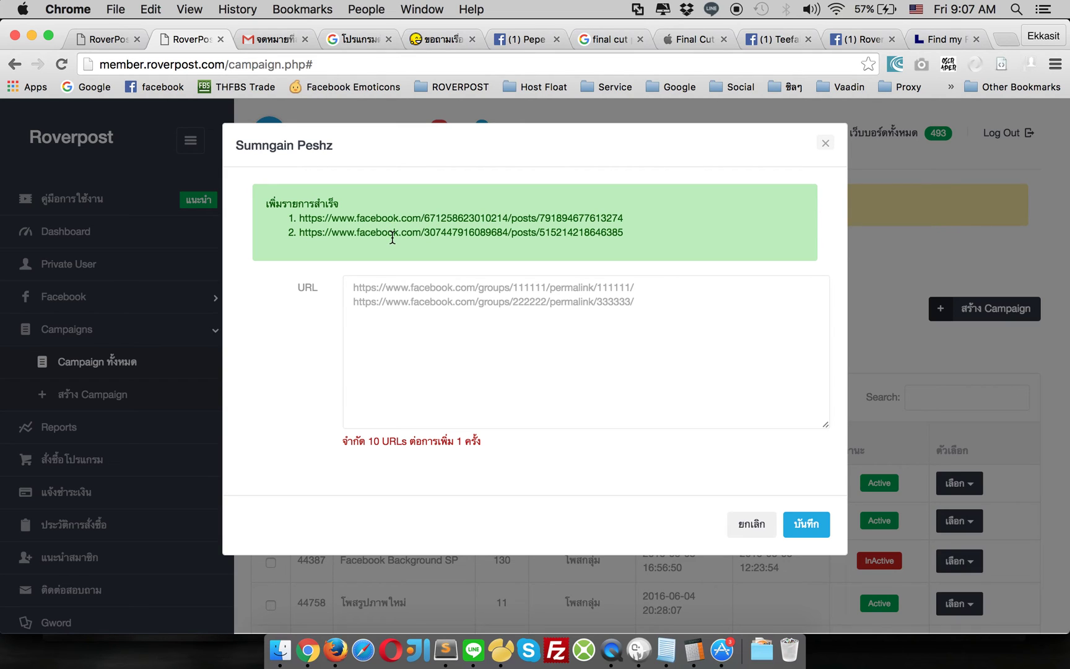
{"action": "left_click_drag", "start_coordinate": [299, 219], "coordinate": [623, 239]}
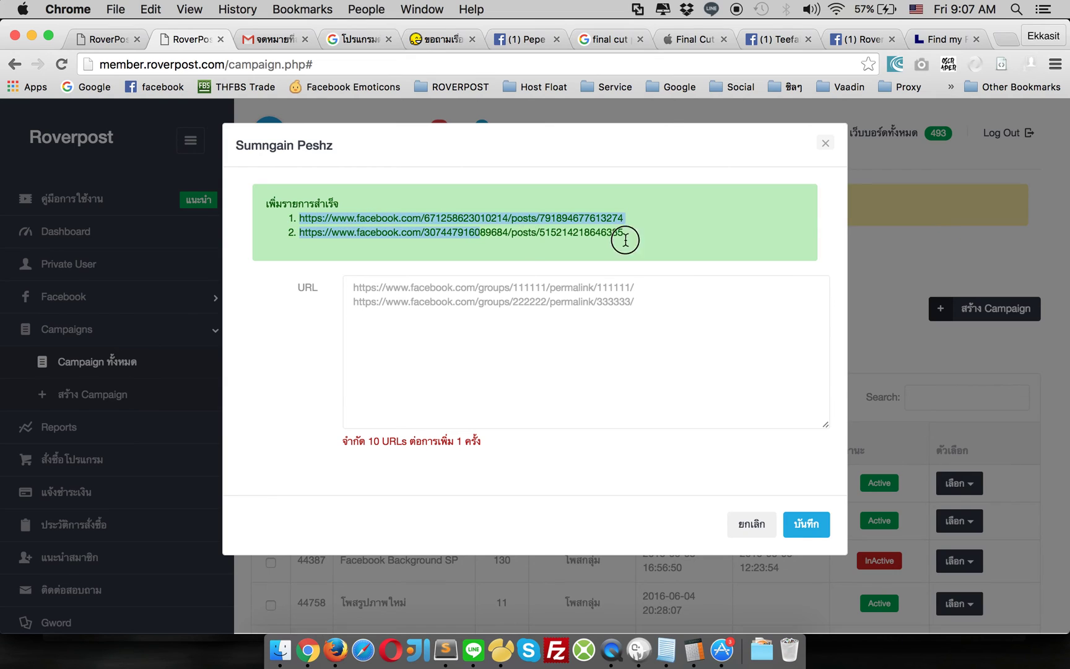
{"action": "left_click", "coordinate": [671, 241]}
- Close the report link form and open the report of the ทดสอบเพิ่ม URL campaign in a new tab
{"action": "left_click", "coordinate": [825, 143]}
{"action": "scroll", "coordinate": [656, 328], "scroll_direction": "down", "scroll_amount": 5}
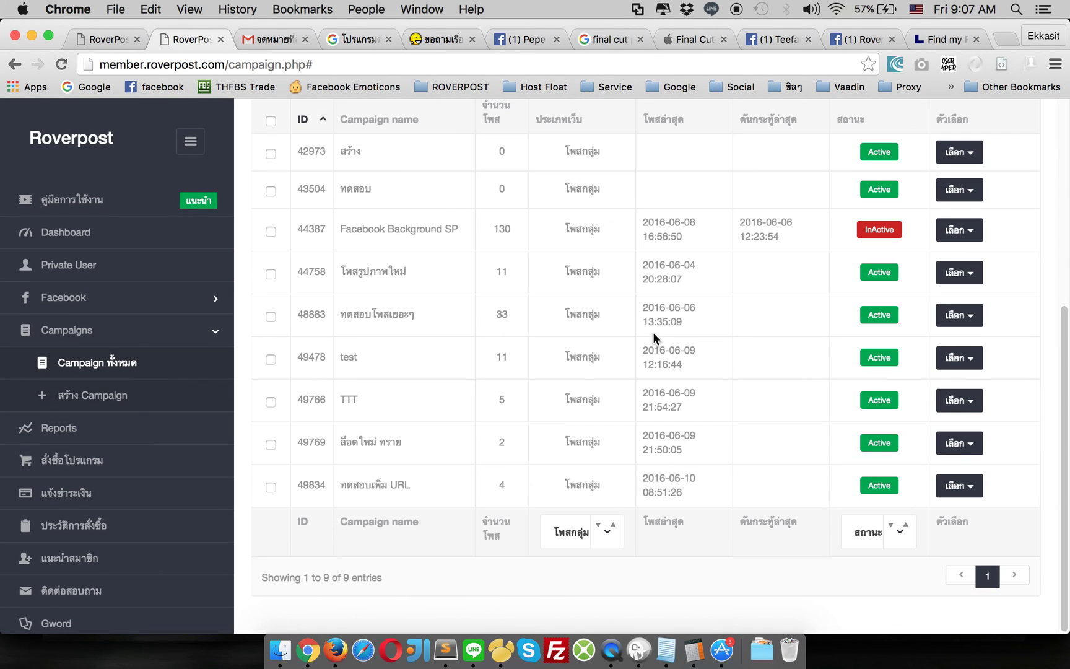
{"action": "double_click", "coordinate": [502, 484]}
{"action": "left_click", "coordinate": [955, 492]}
{"action": "left_click", "coordinate": [961, 554], "text": "super"}
{"action": "left_click", "coordinate": [247, 43]}
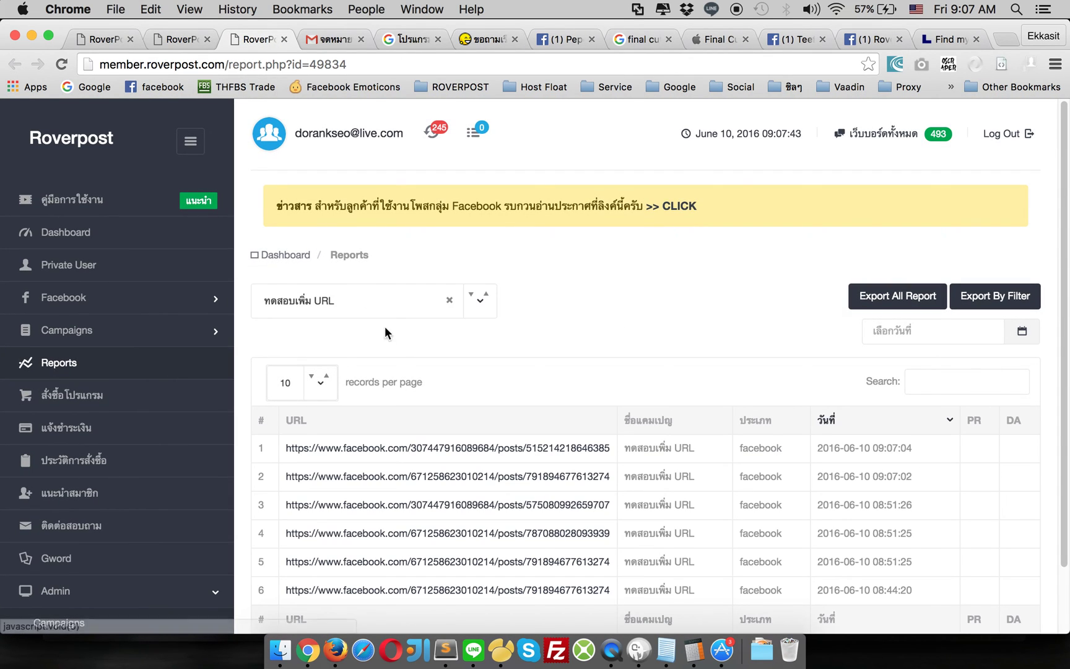
{"action": "scroll", "coordinate": [444, 397], "scroll_direction": "down", "scroll_amount": 2}
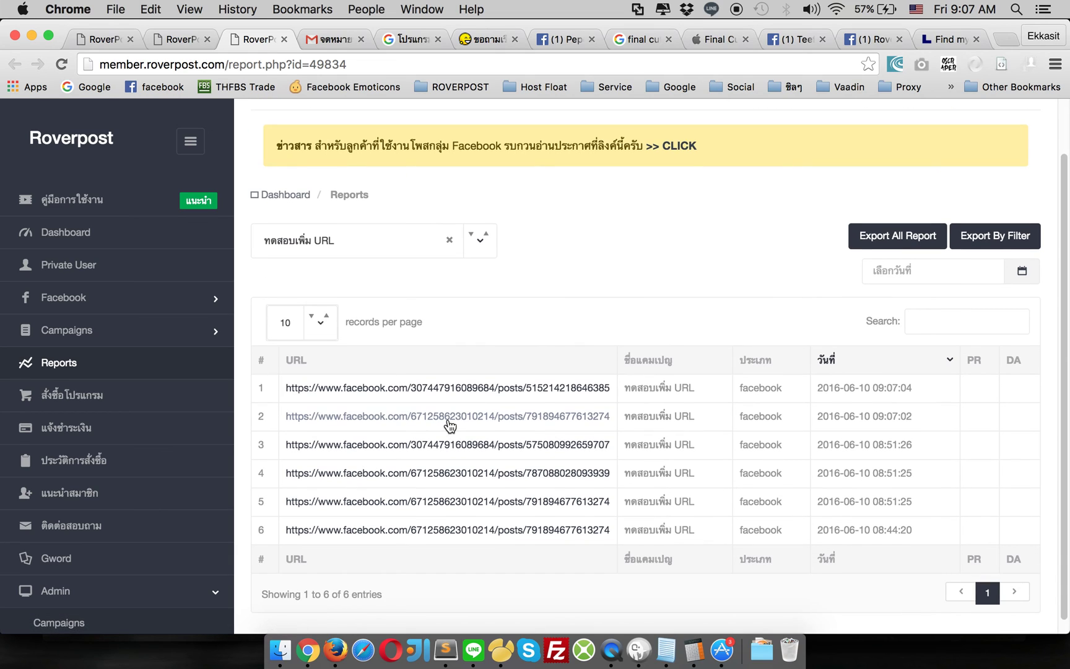
{"action": "left_click", "coordinate": [923, 423]}
{"action": "left_click_drag", "start_coordinate": [923, 423], "coordinate": [602, 406]}
{"action": "left_click", "coordinate": [563, 400]}
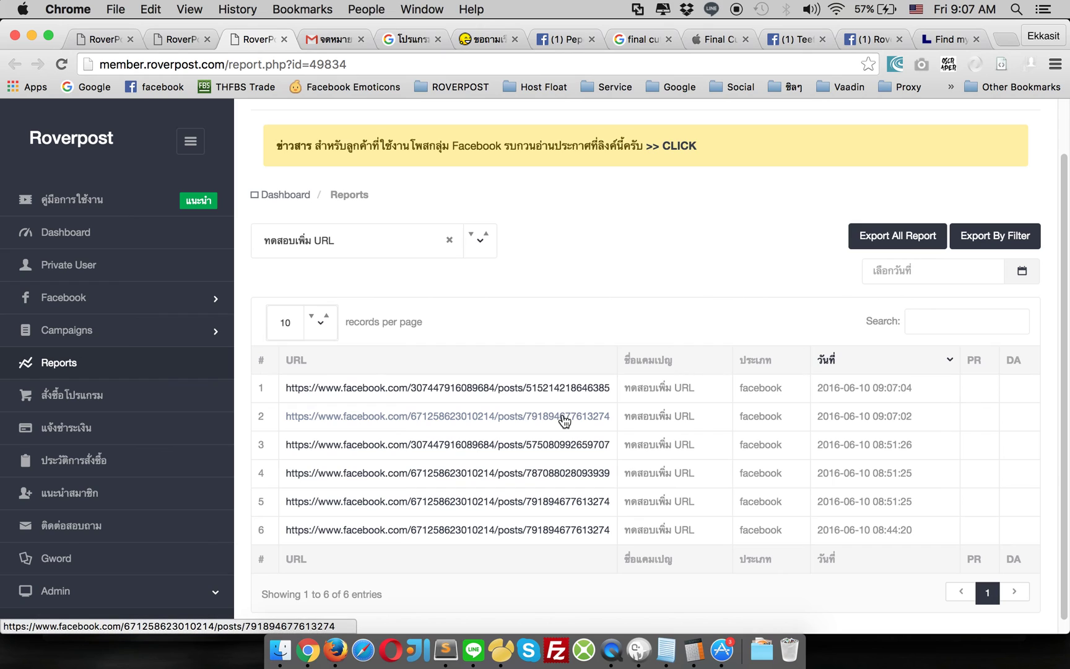
{"action": "left_click", "coordinate": [564, 421], "text": "super"}
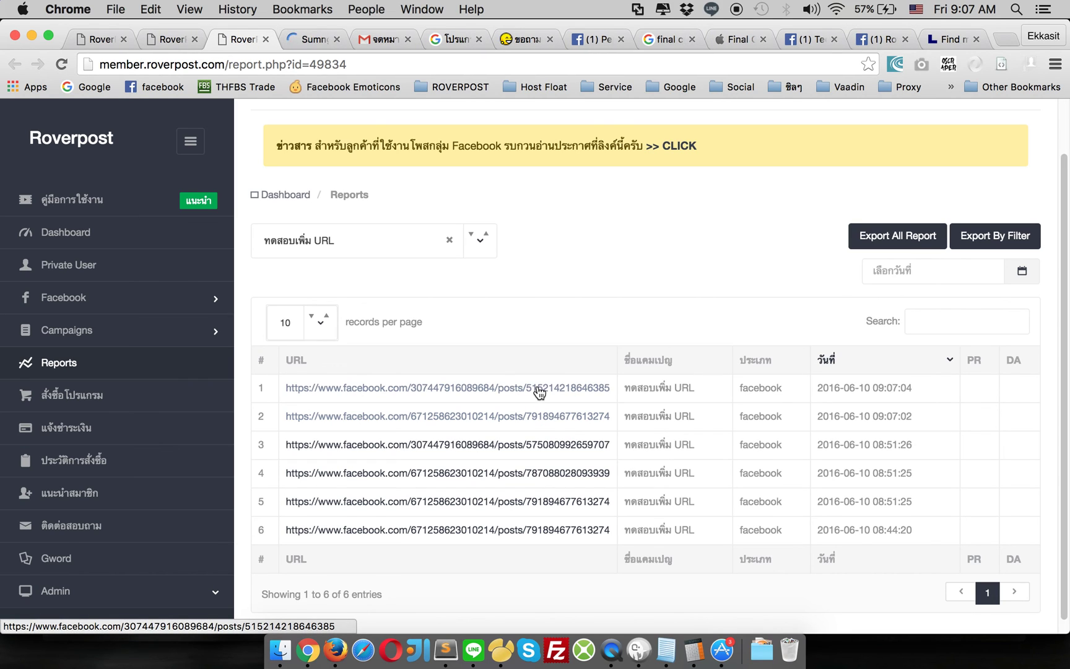
{"action": "left_click", "coordinate": [539, 392], "text": "super"}
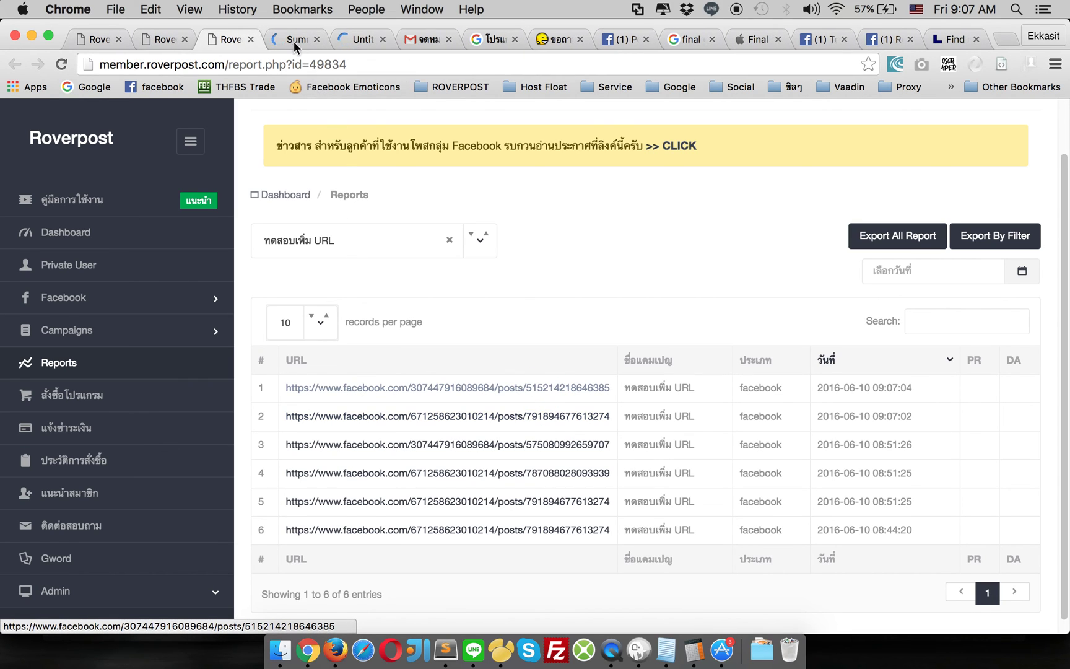
- View the Teefal and Roverposts group posts in their opened tabs and return through the report to the campaign list
{"action": "left_click", "coordinate": [292, 38]}
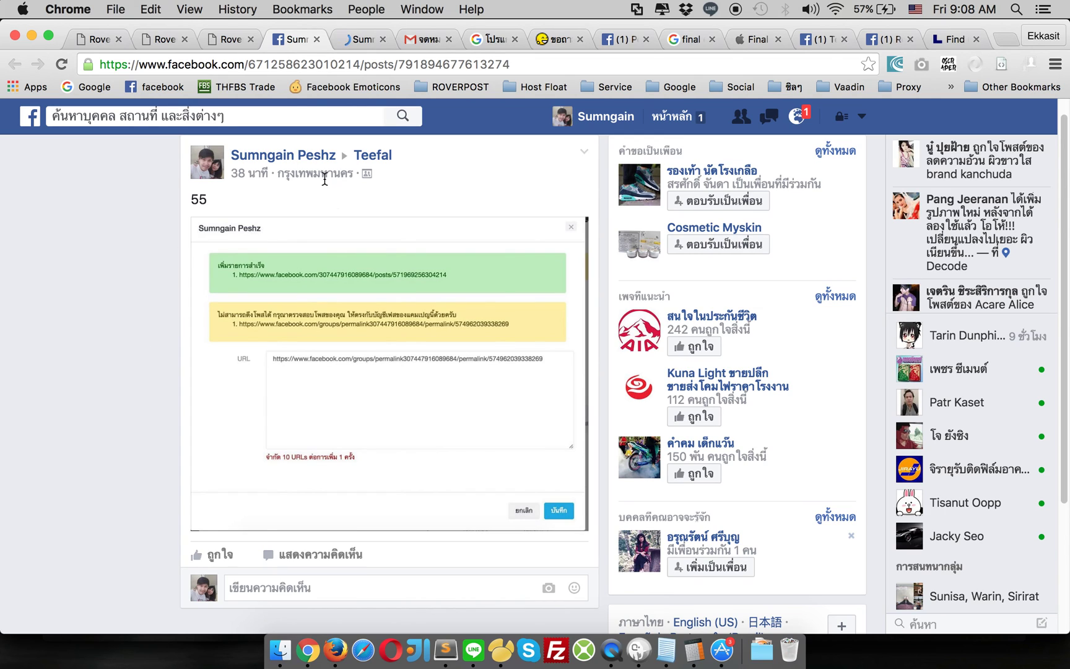
{"action": "left_click", "coordinate": [350, 39]}
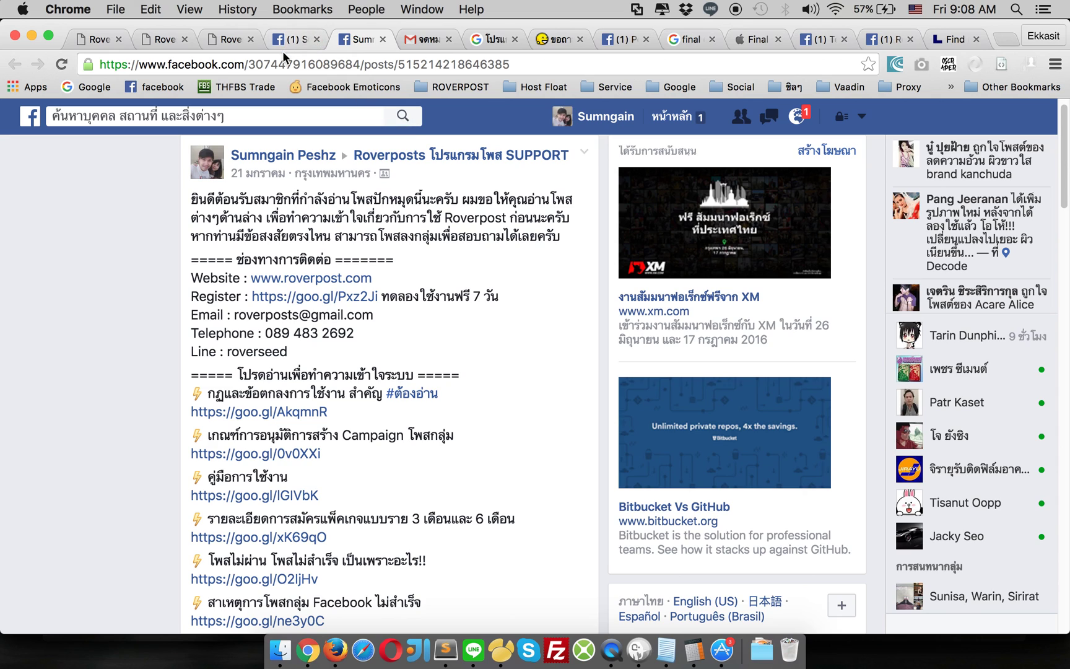
{"action": "left_click", "coordinate": [230, 43]}
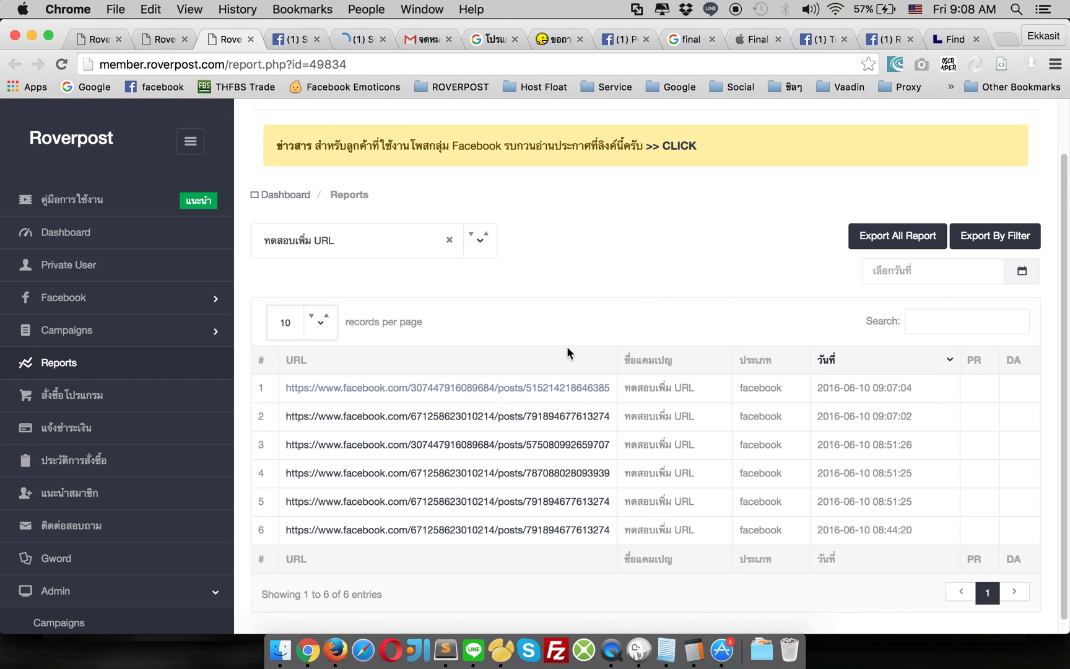
{"action": "left_click", "coordinate": [154, 40]}
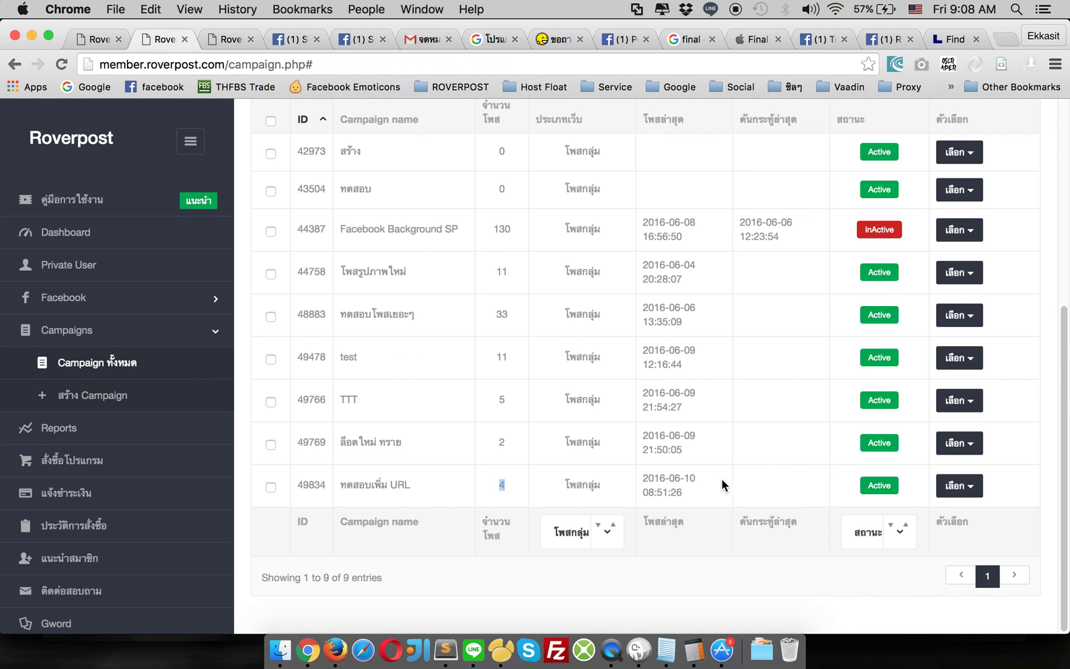